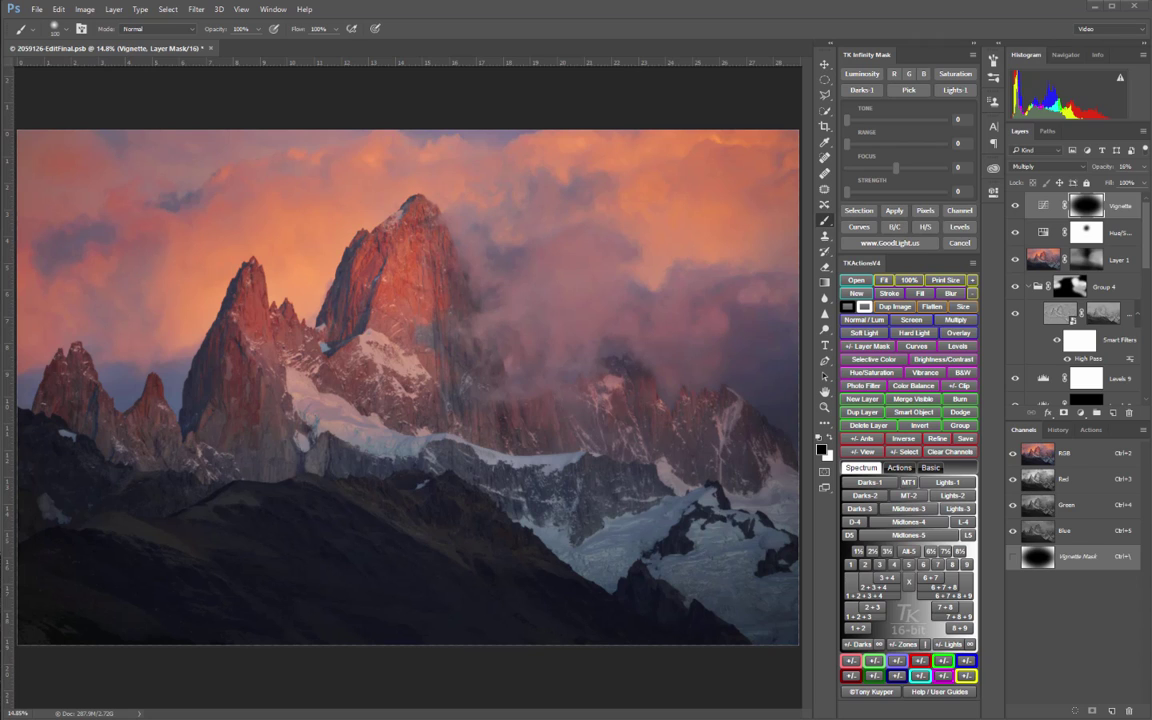
Step: Open the Save As dialog for the PSB, leave Large Document Format, and close it without saving
click(36, 9)
click(44, 130)
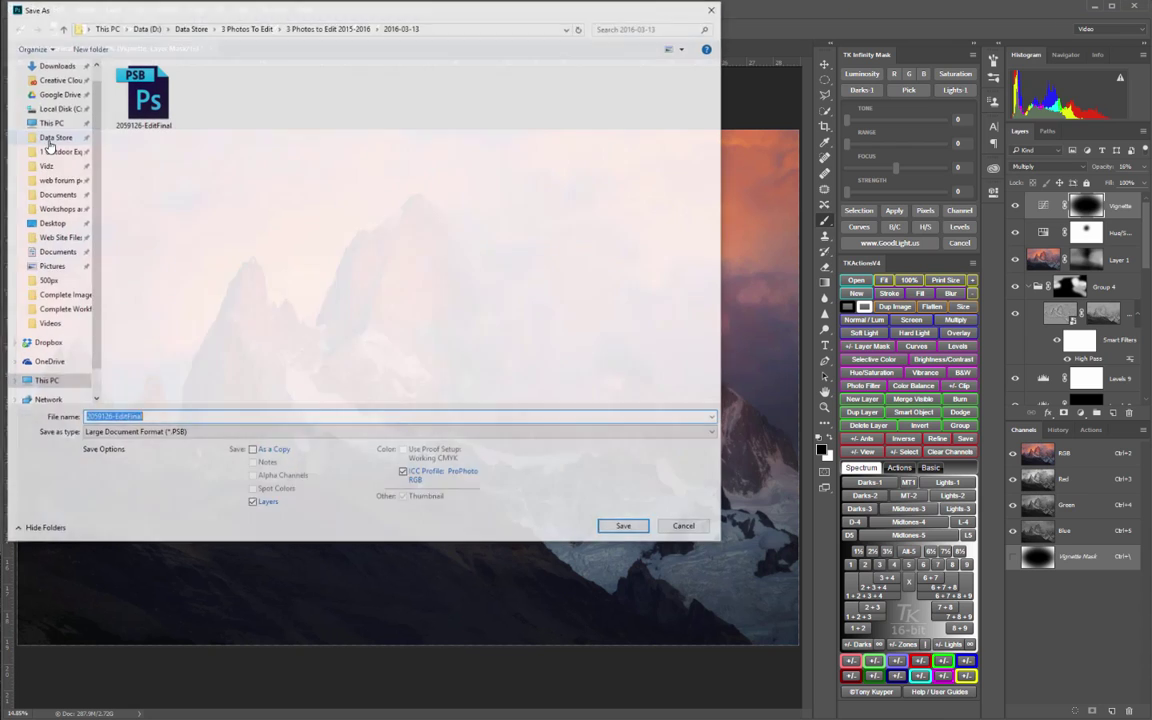
click(195, 434)
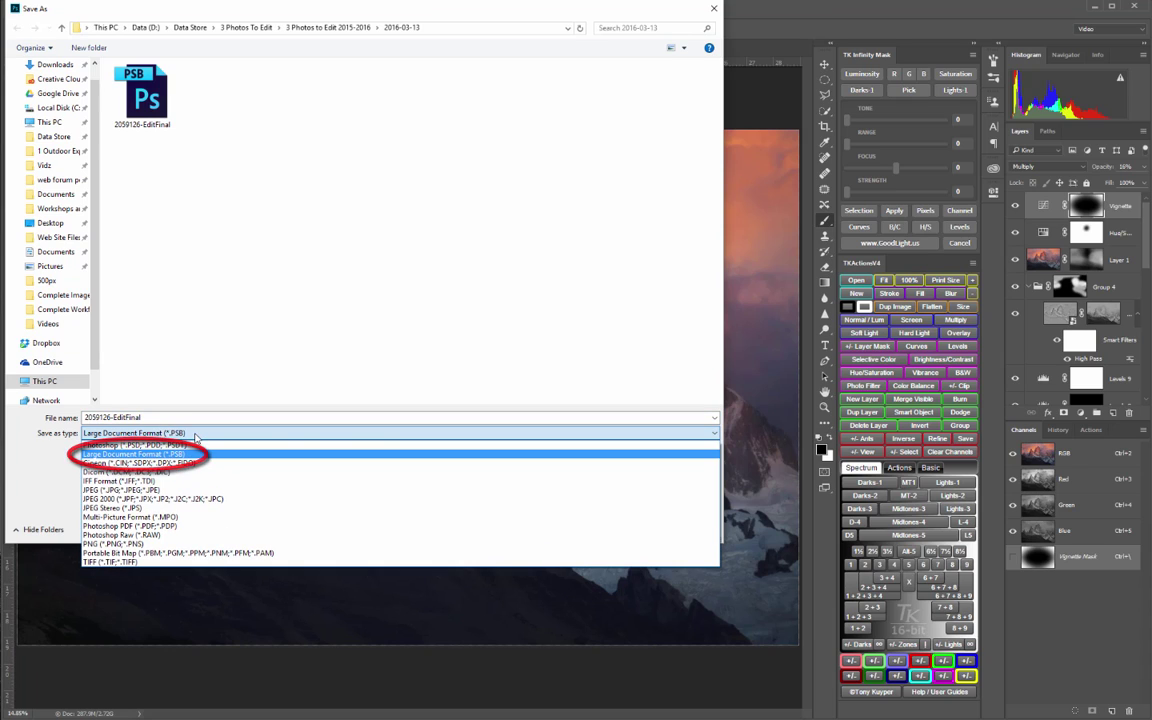
click(782, 14)
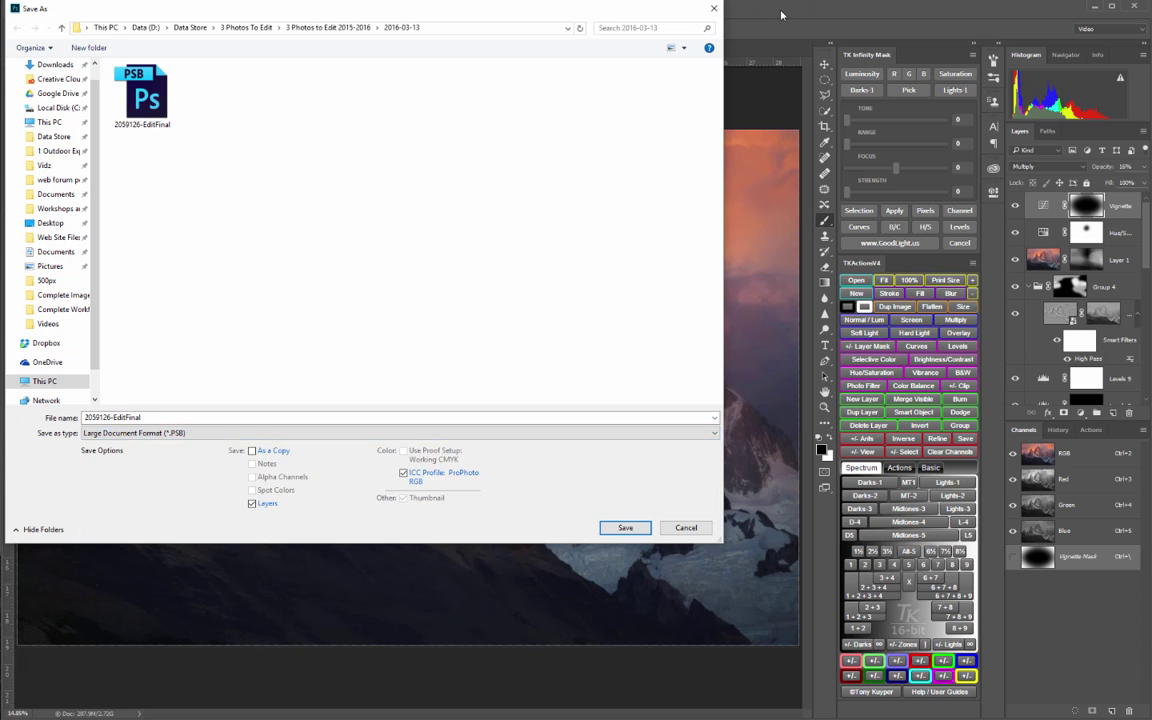
click(714, 9)
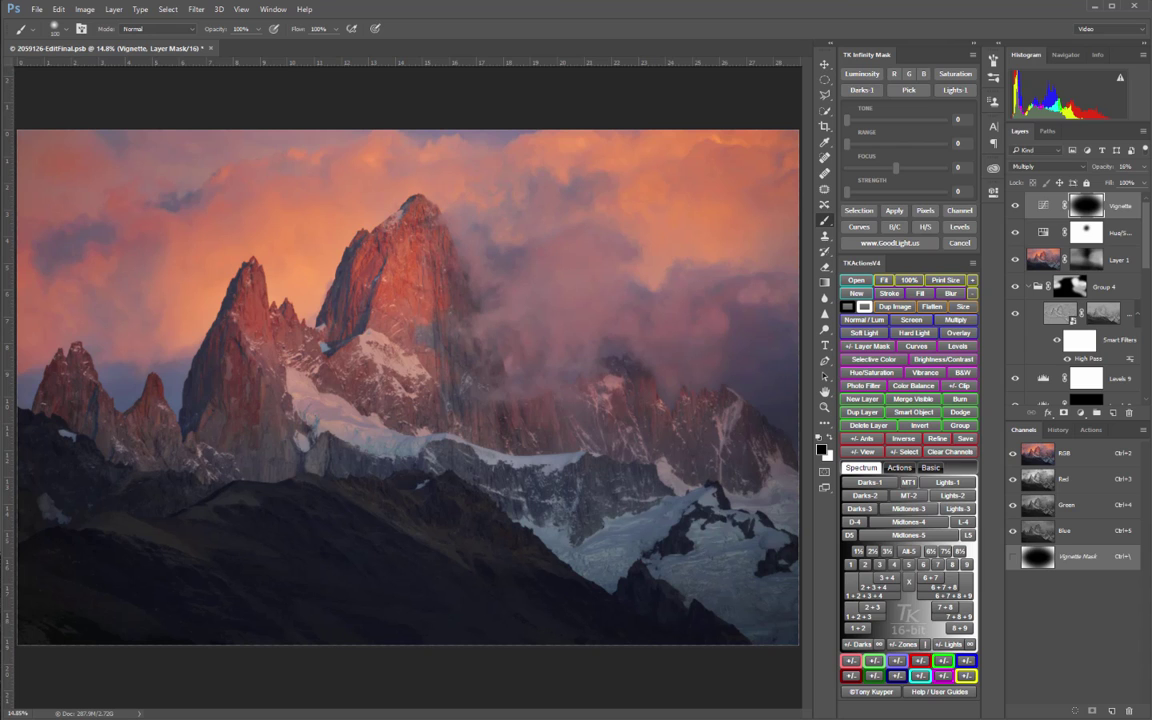
Step: Select all, then create a new transparent 8688×5792 px, 300 ppi document in RGB Color 16 bit
key(ctrl+a)
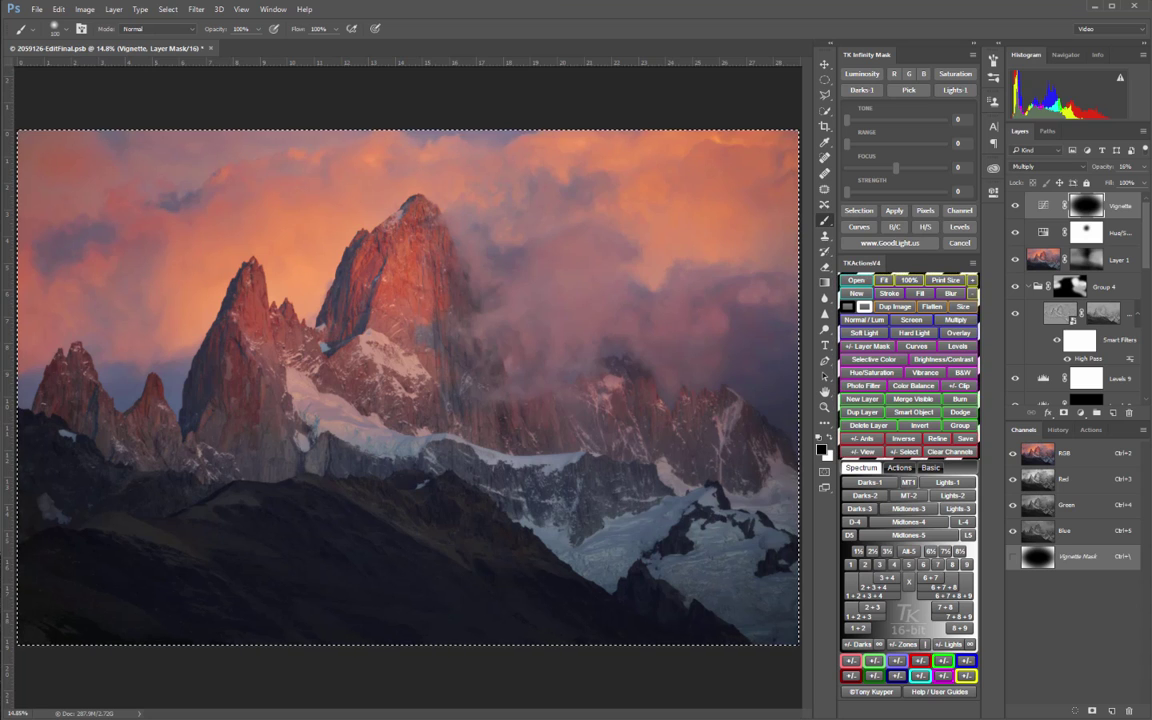
click(40, 10)
click(47, 22)
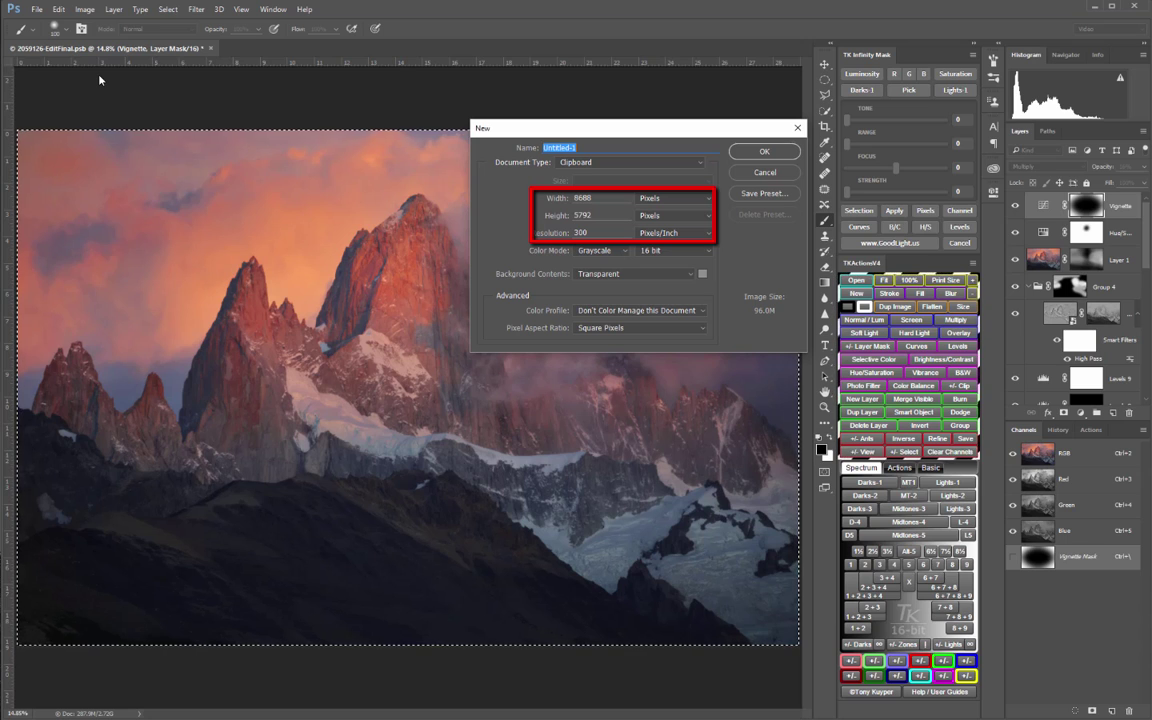
click(618, 252)
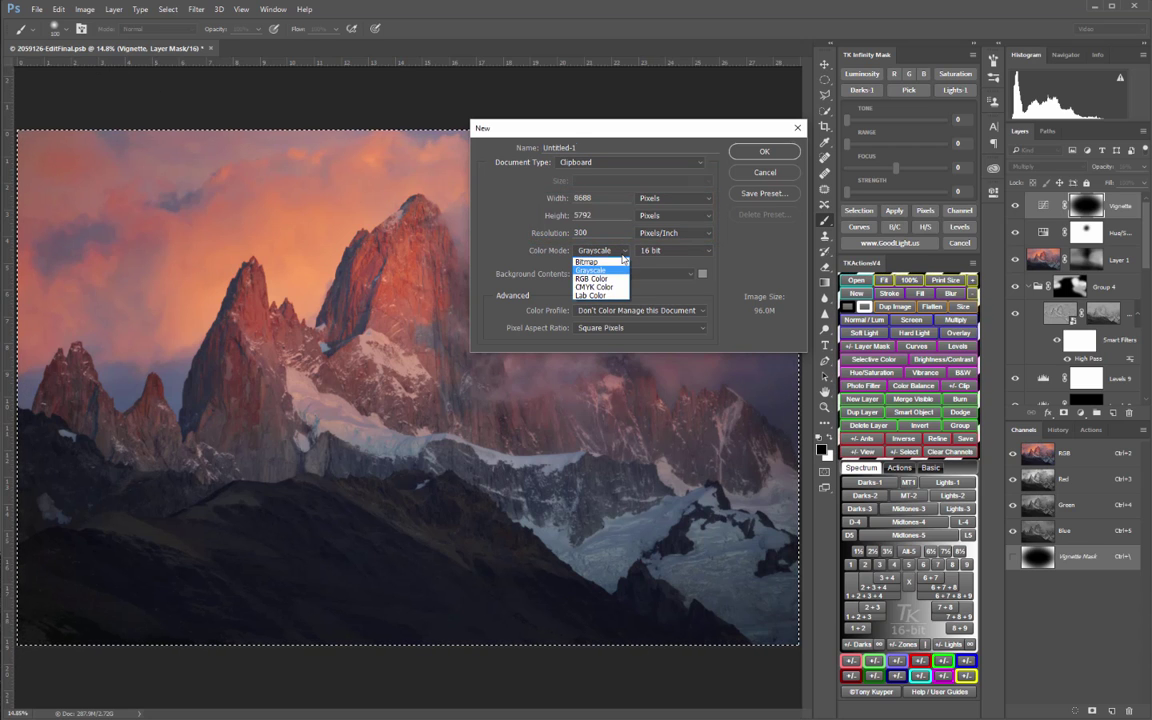
click(600, 279)
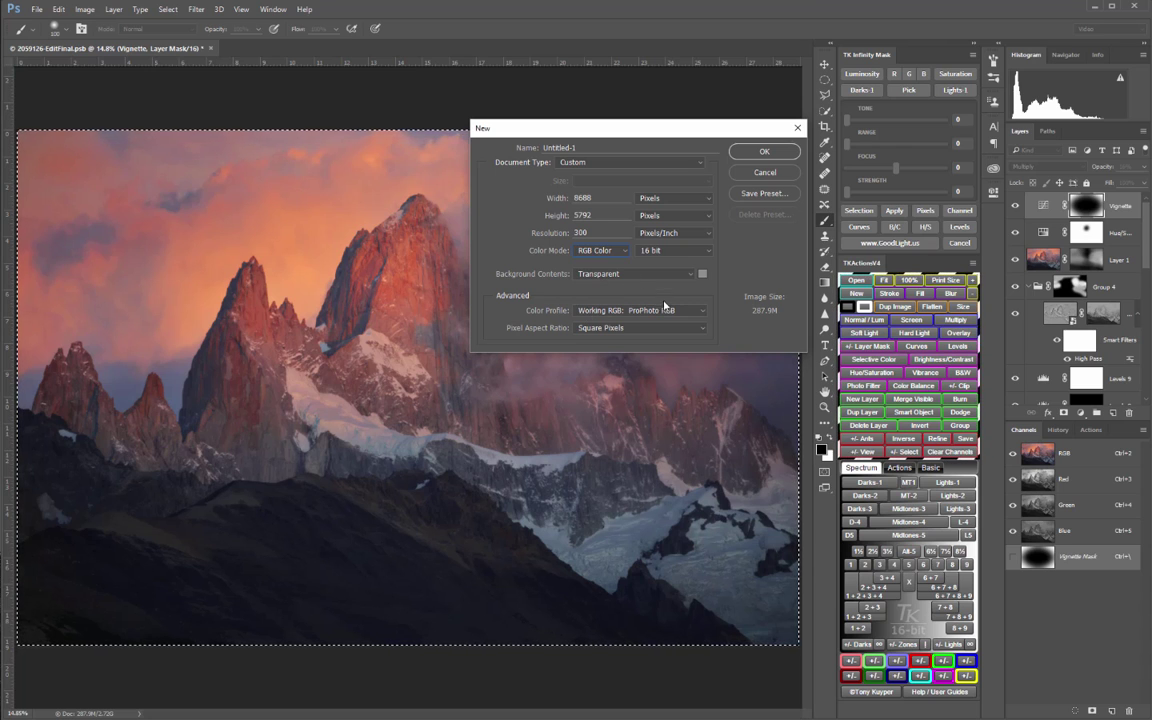
click(757, 153)
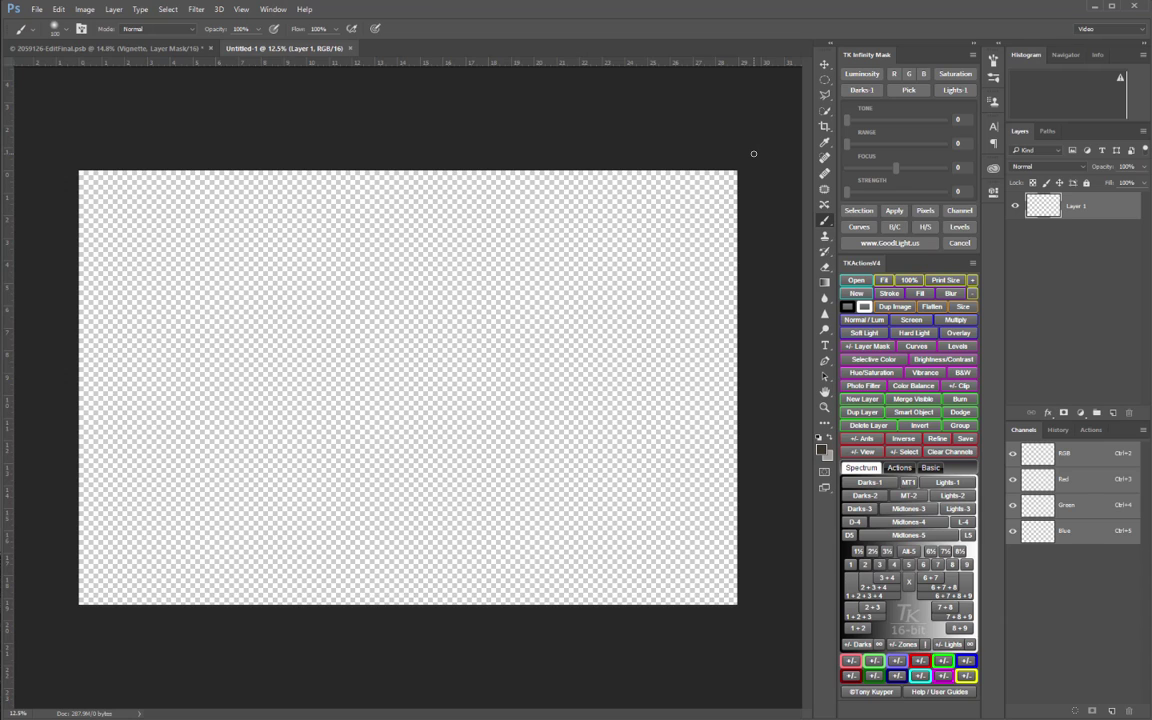
Step: Place 2059126-EditFinal.psb as a linked smart object and commit it to fill the canvas
click(33, 10)
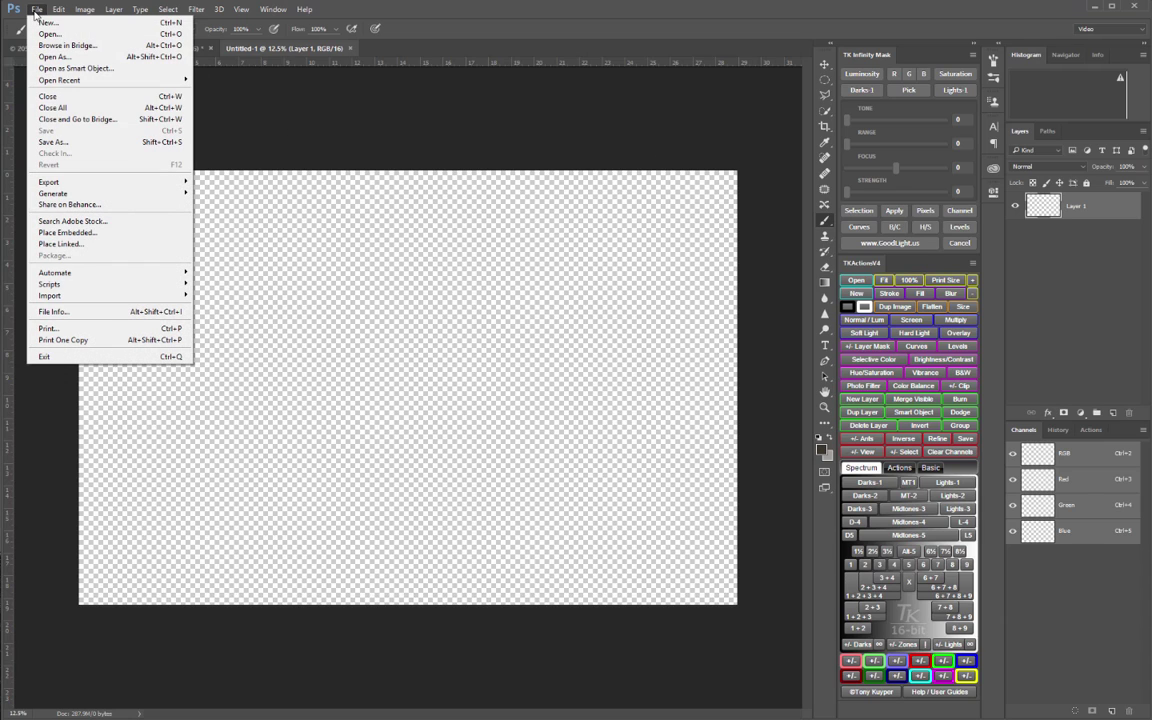
click(58, 244)
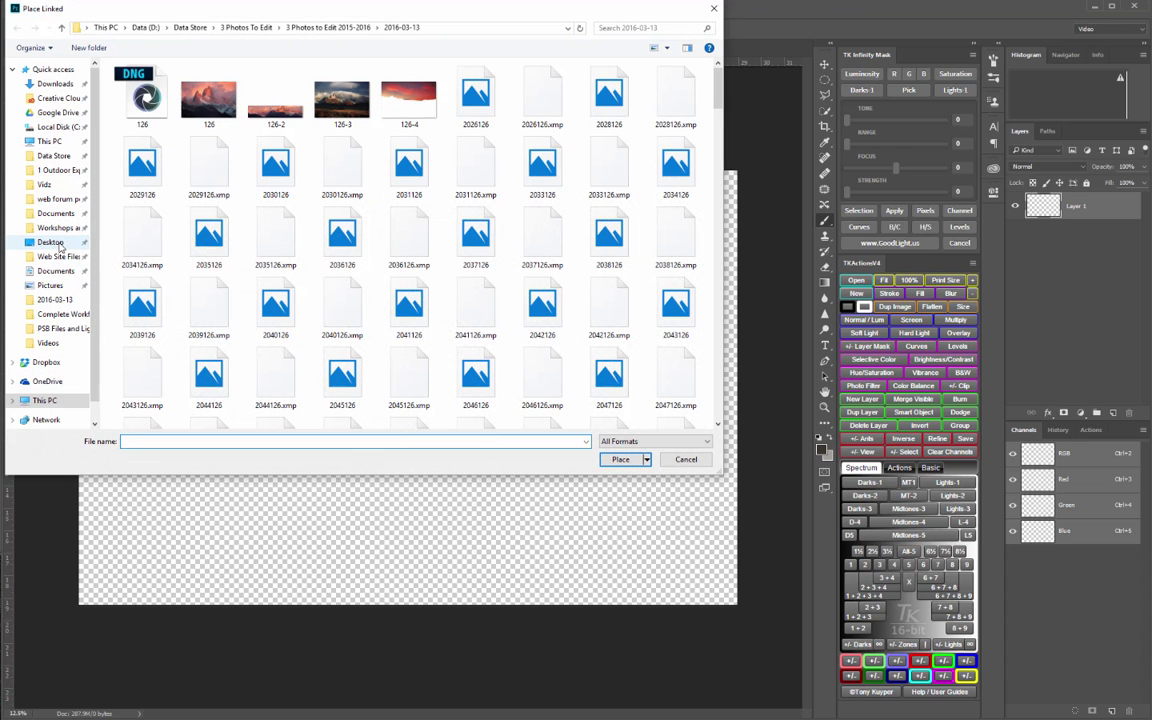
scroll(719, 96, down, 5)
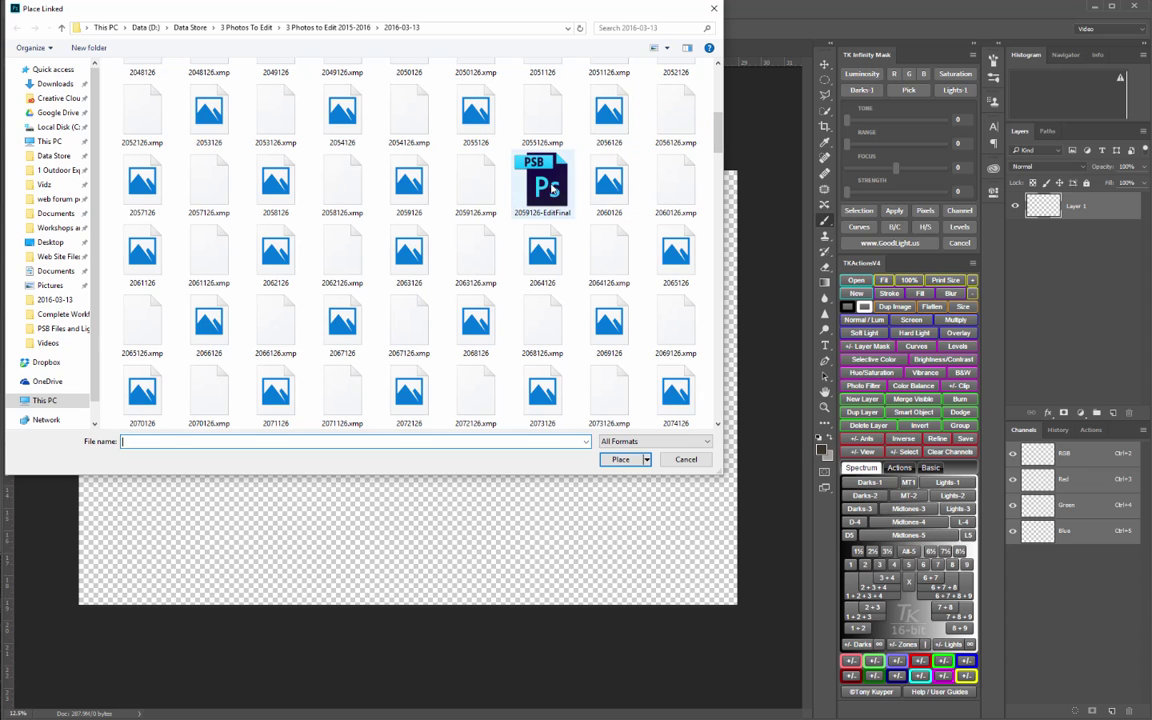
click(545, 183)
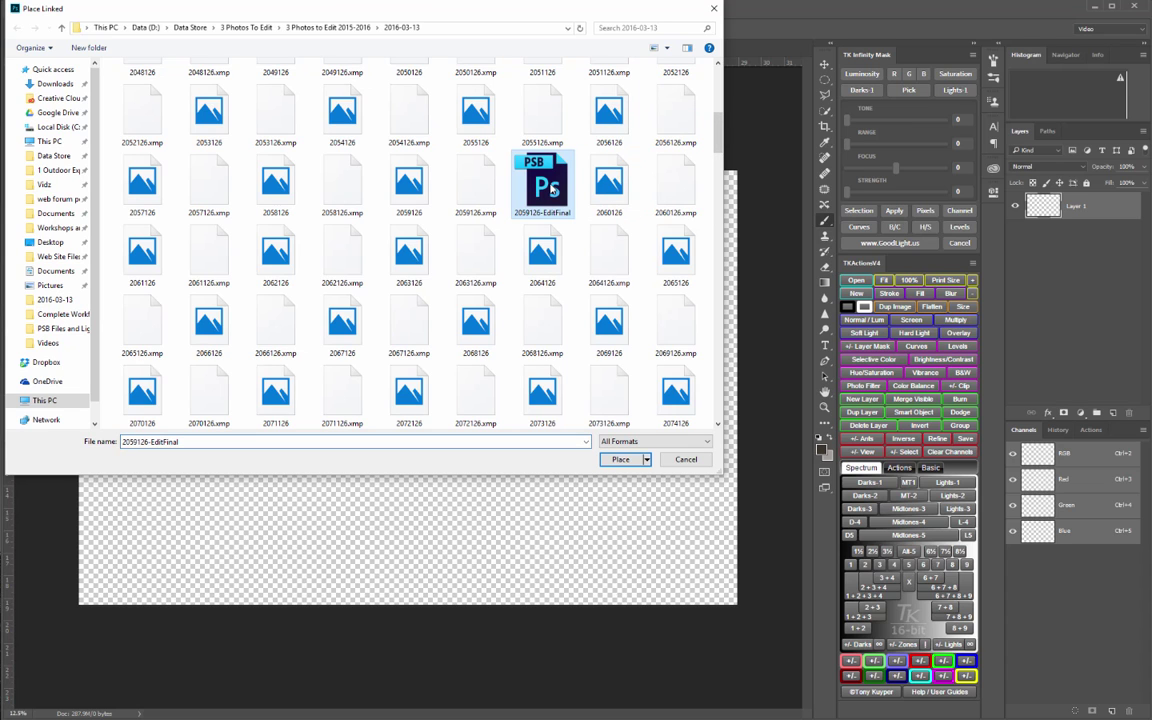
click(620, 460)
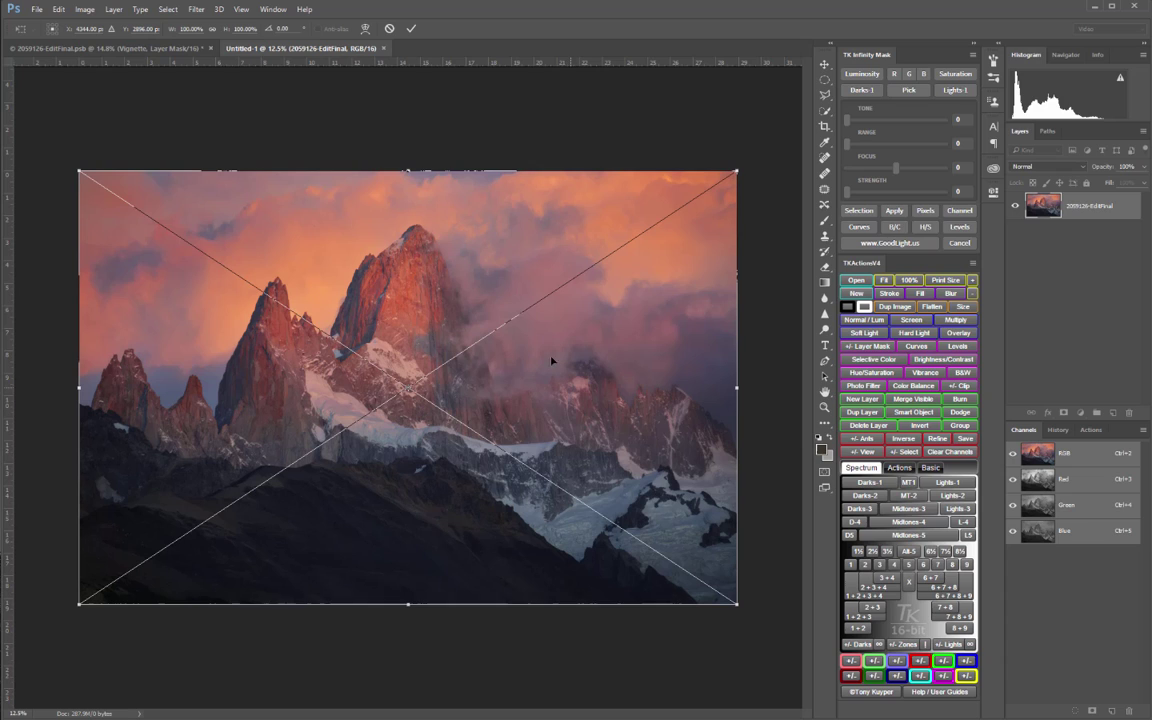
click(410, 30)
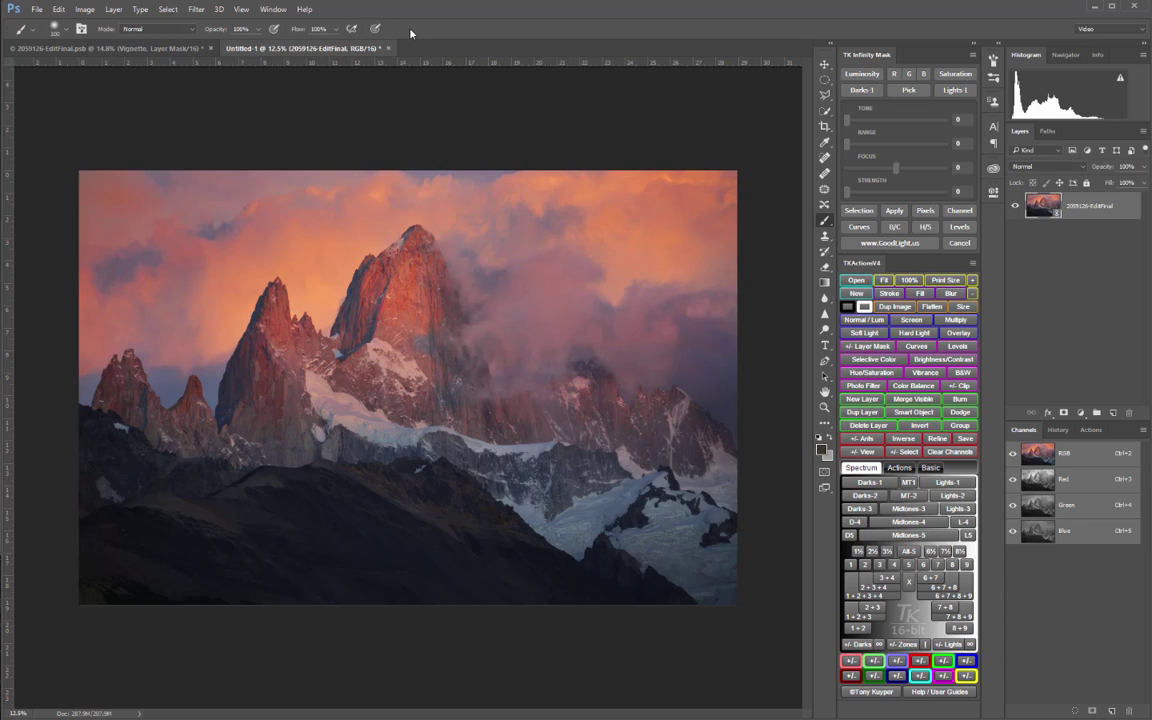
Step: Save the document as TIFF named '2059126-PSB Linked.tif' with layers, accepting the TIFF options
click(37, 9)
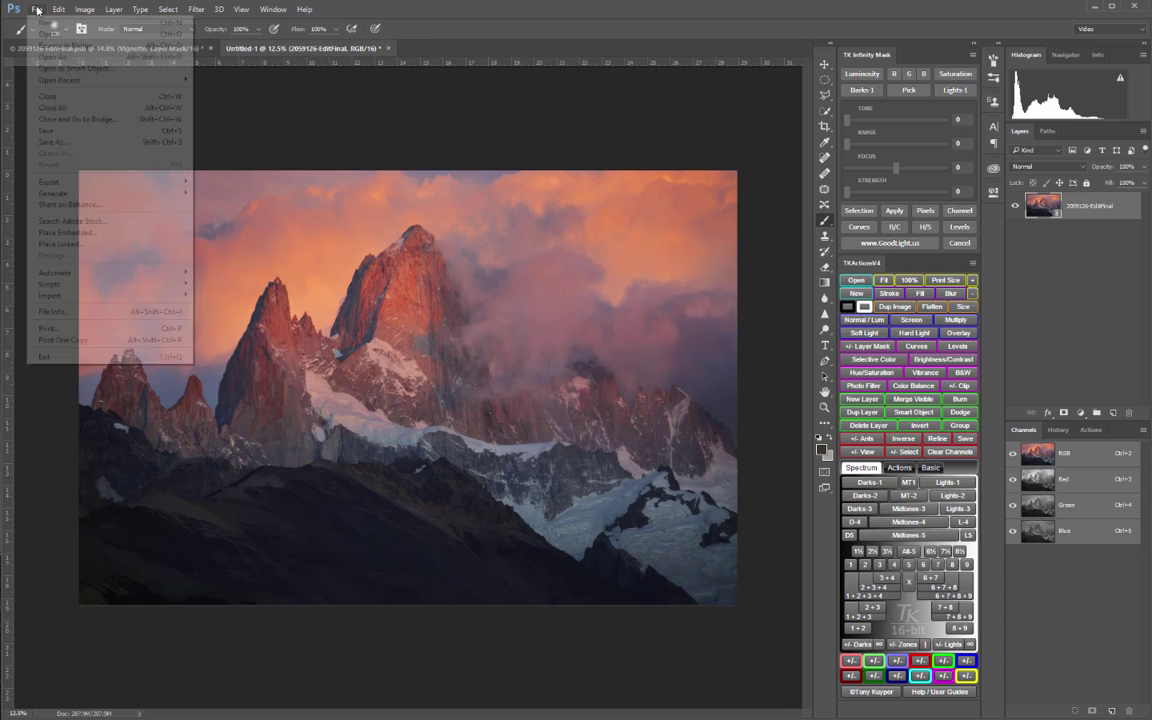
click(55, 143)
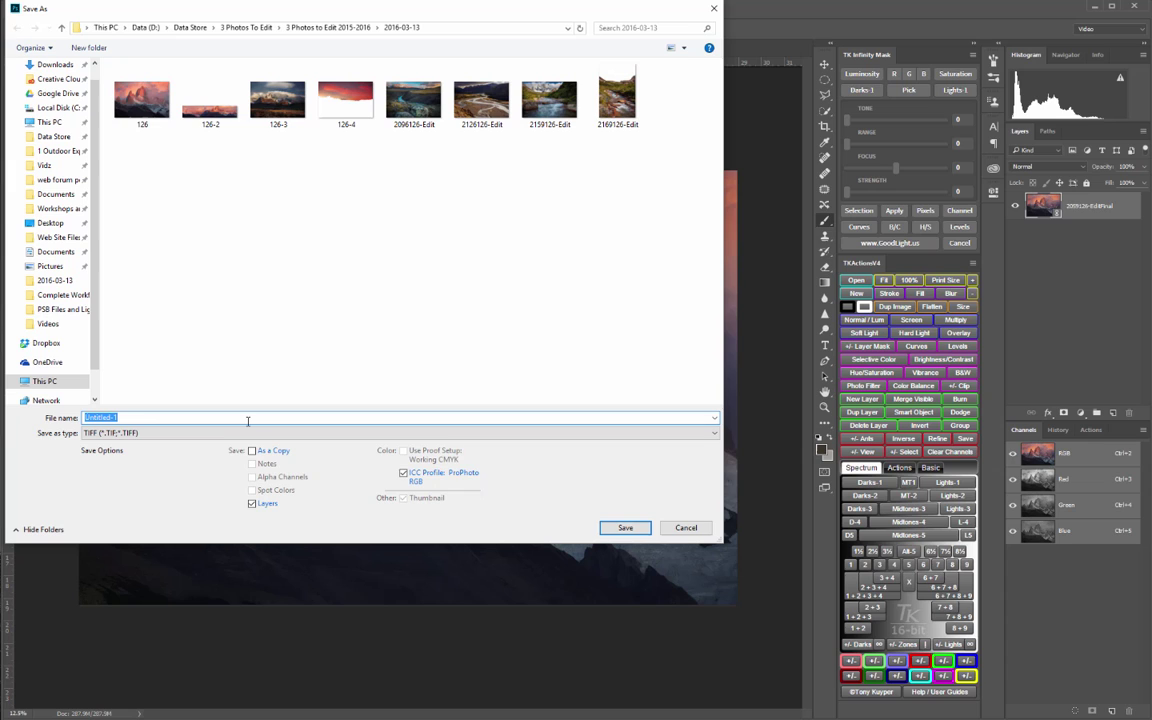
click(233, 433)
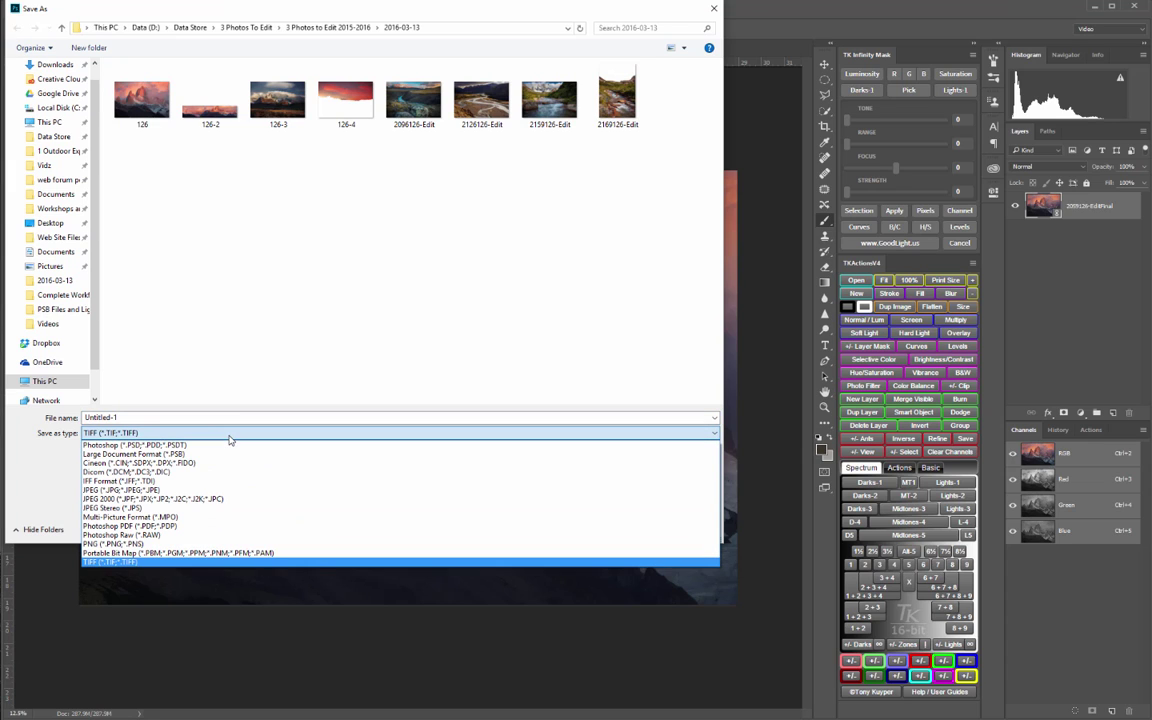
click(170, 454)
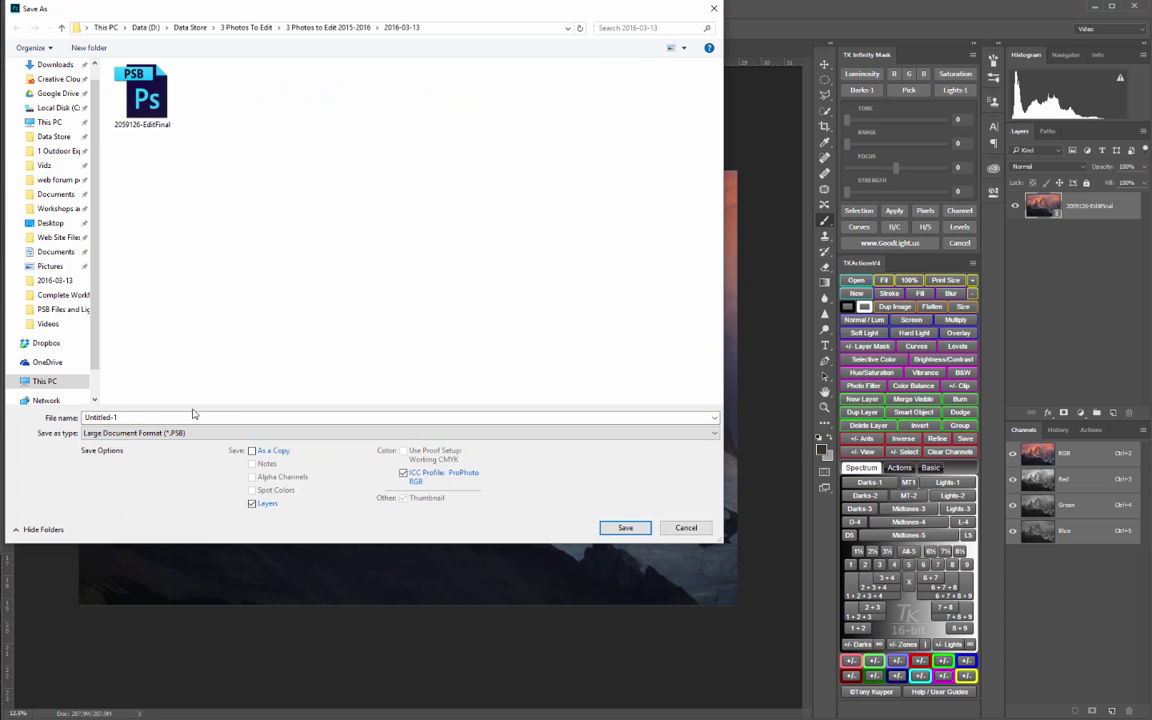
click(150, 103)
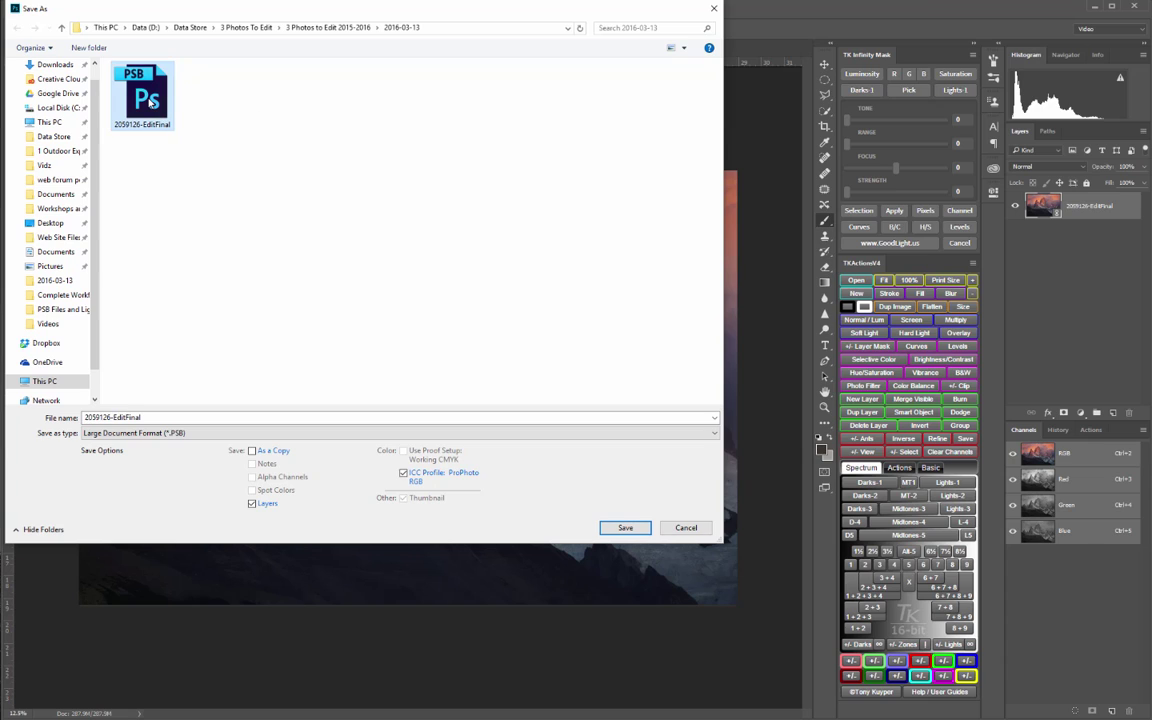
double_click(153, 418)
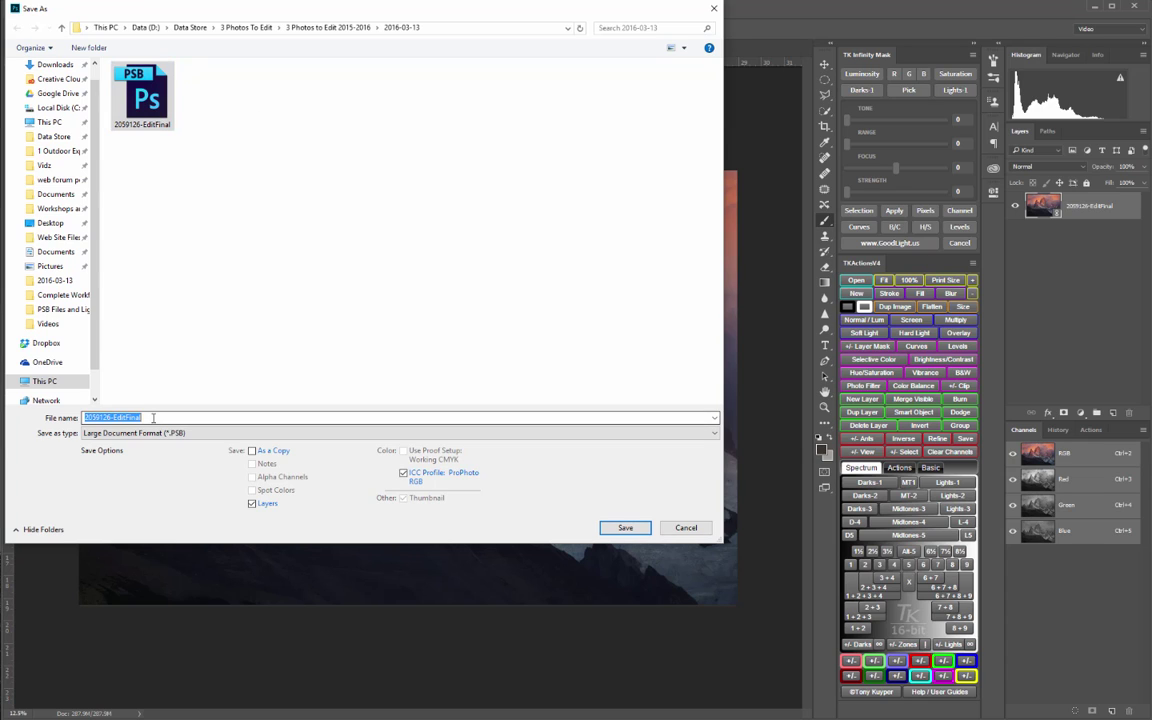
double_click(133, 418)
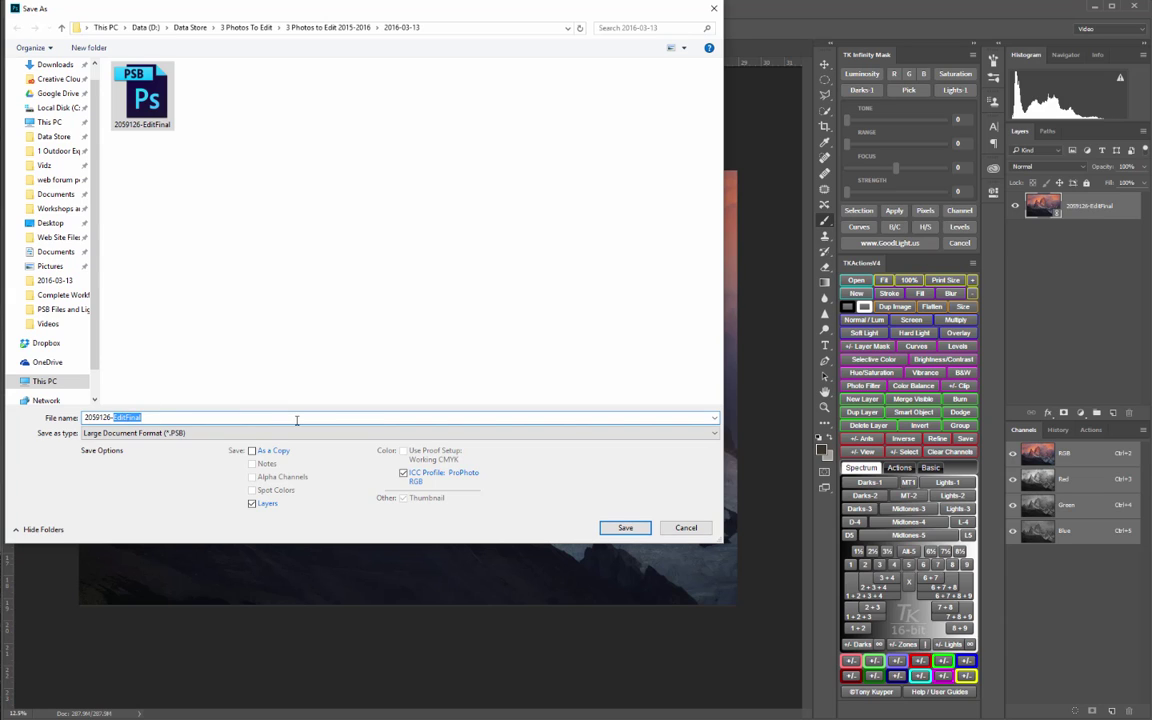
text(PSB Li)
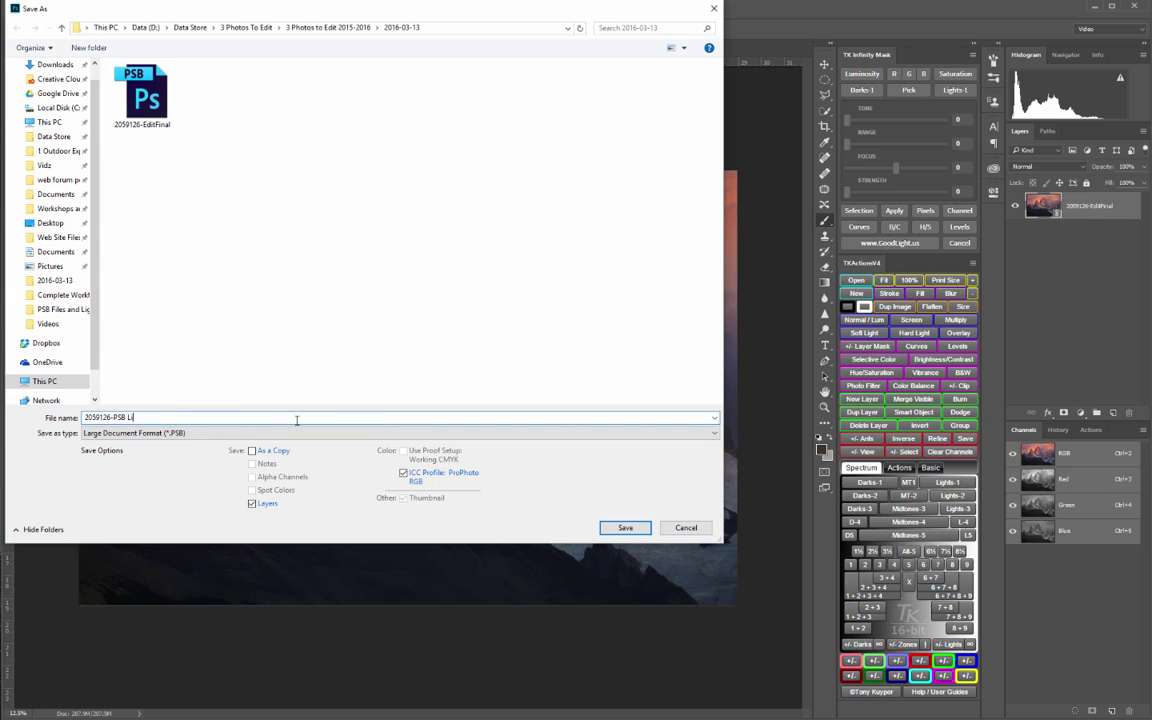
text(nked)
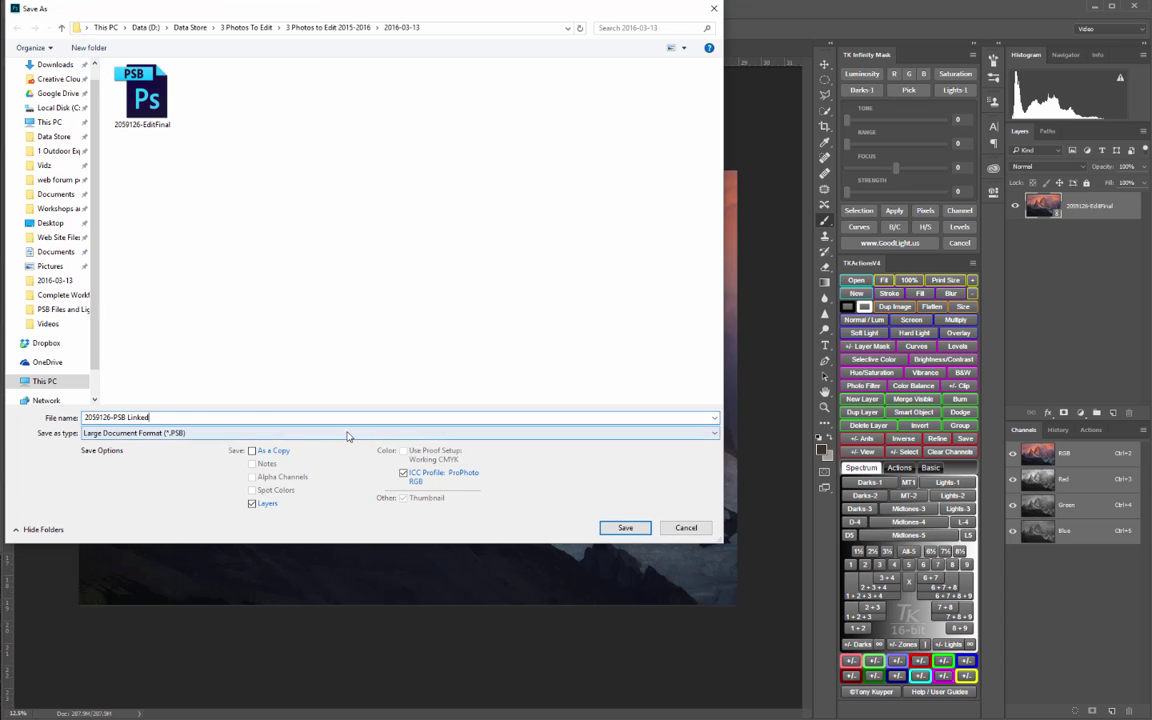
click(322, 434)
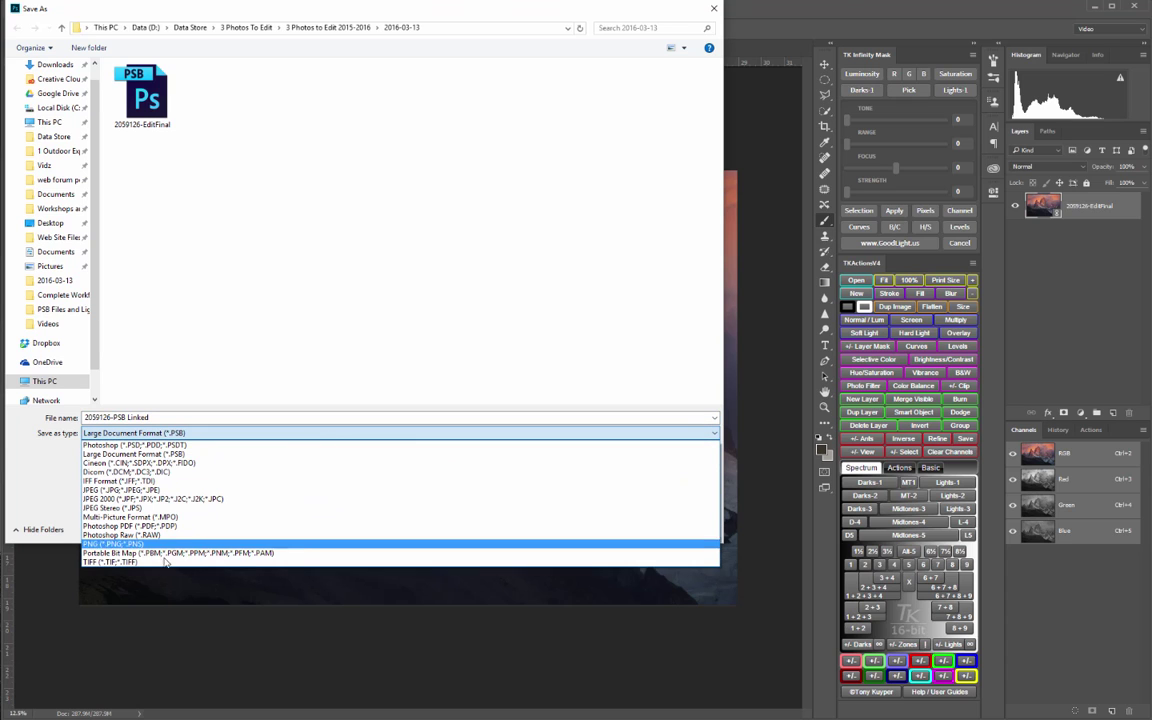
click(150, 561)
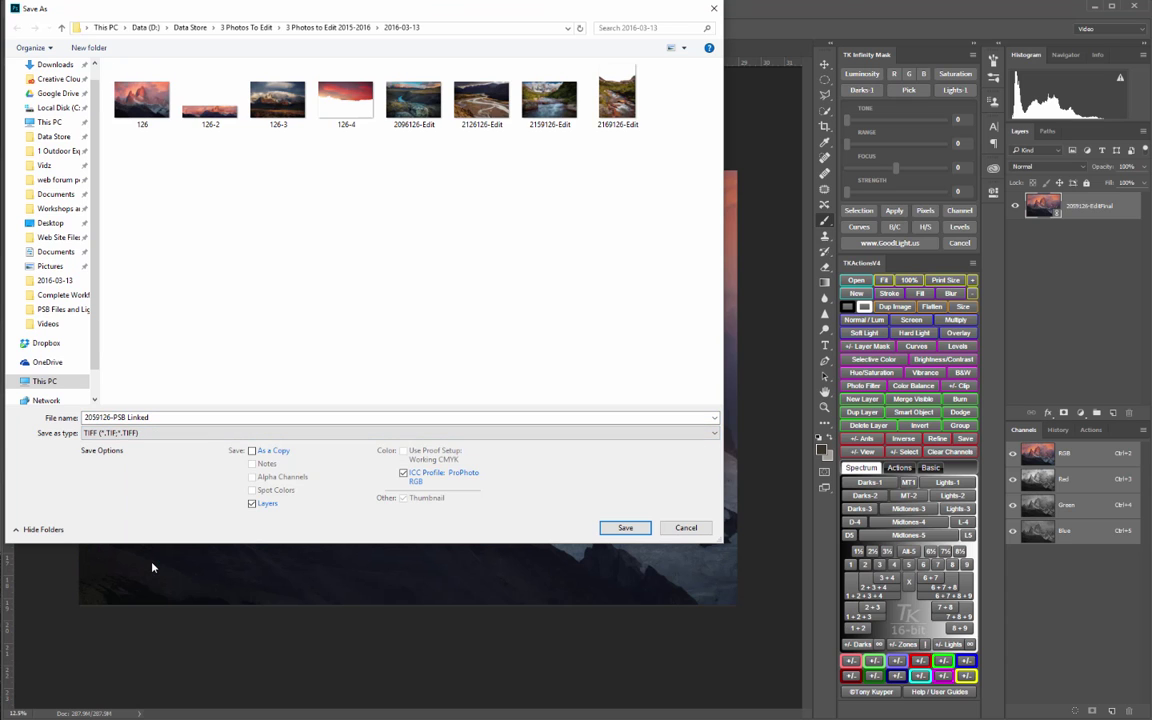
click(627, 529)
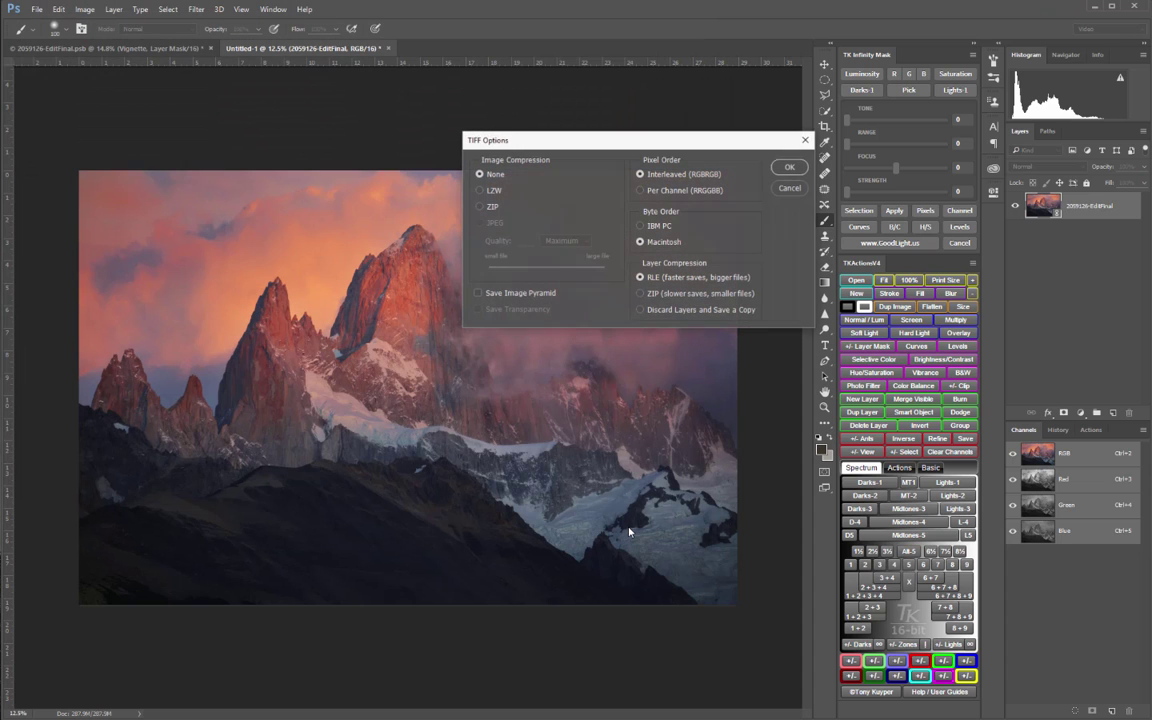
click(780, 167)
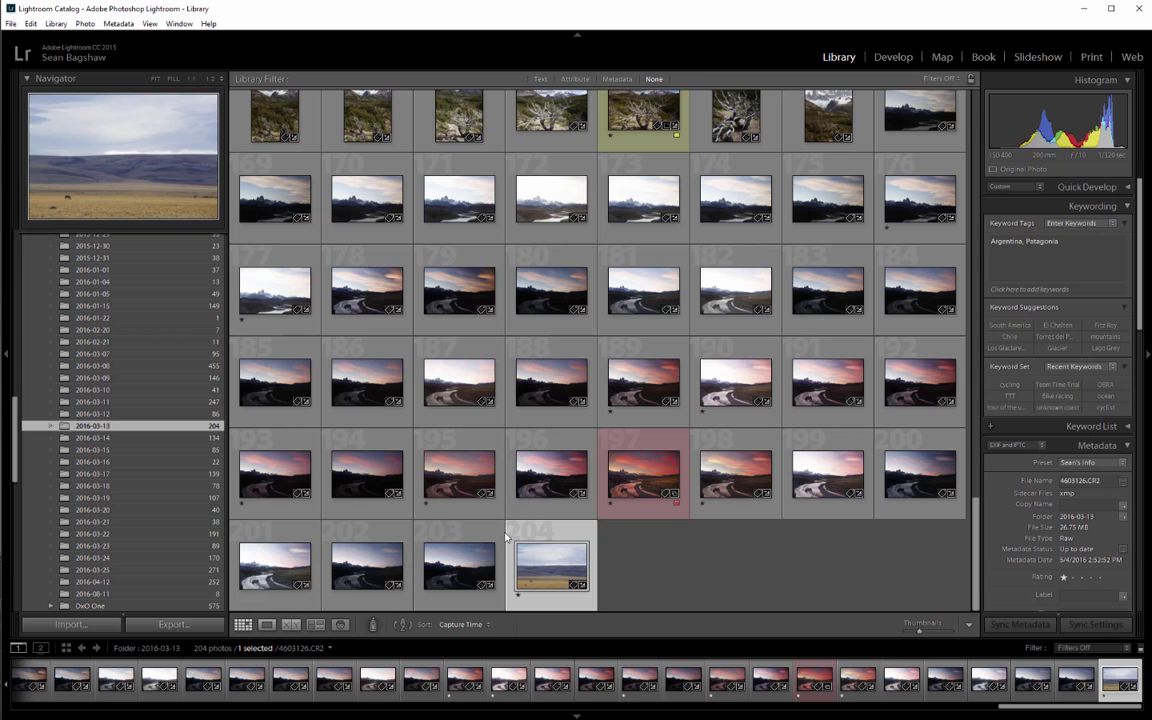
Step: Synchronize folder 2016-03-13 with 'Show import dialog before importing' ticked
right_click(170, 429)
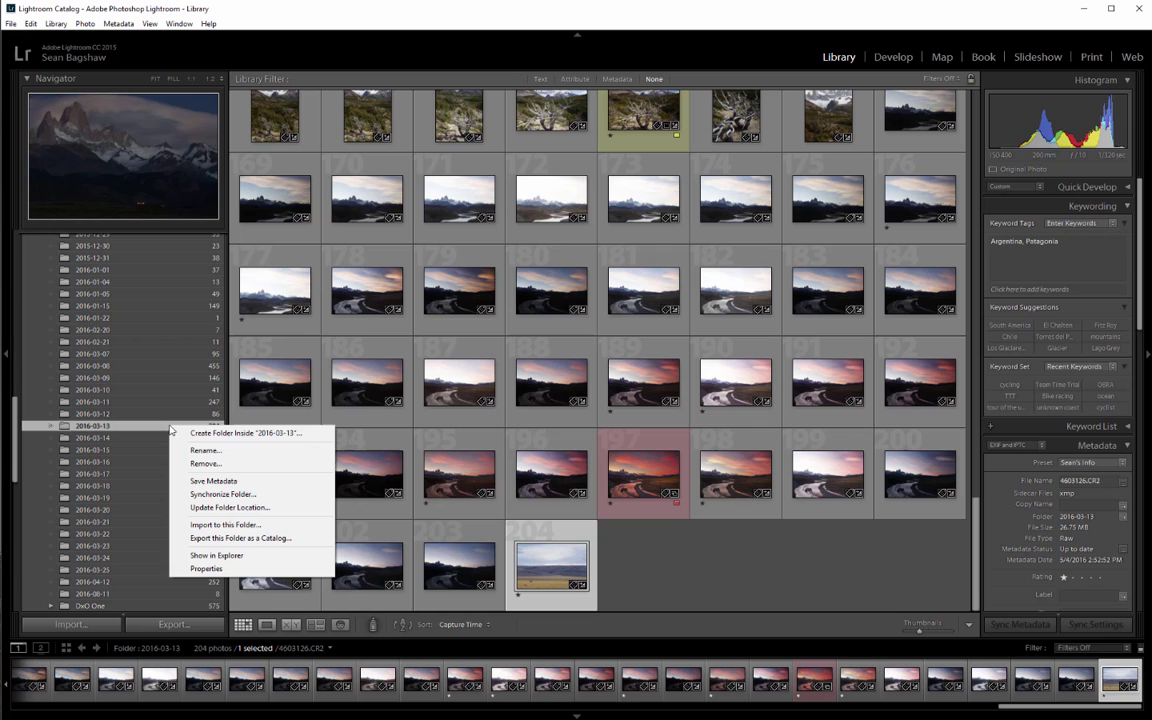
click(205, 495)
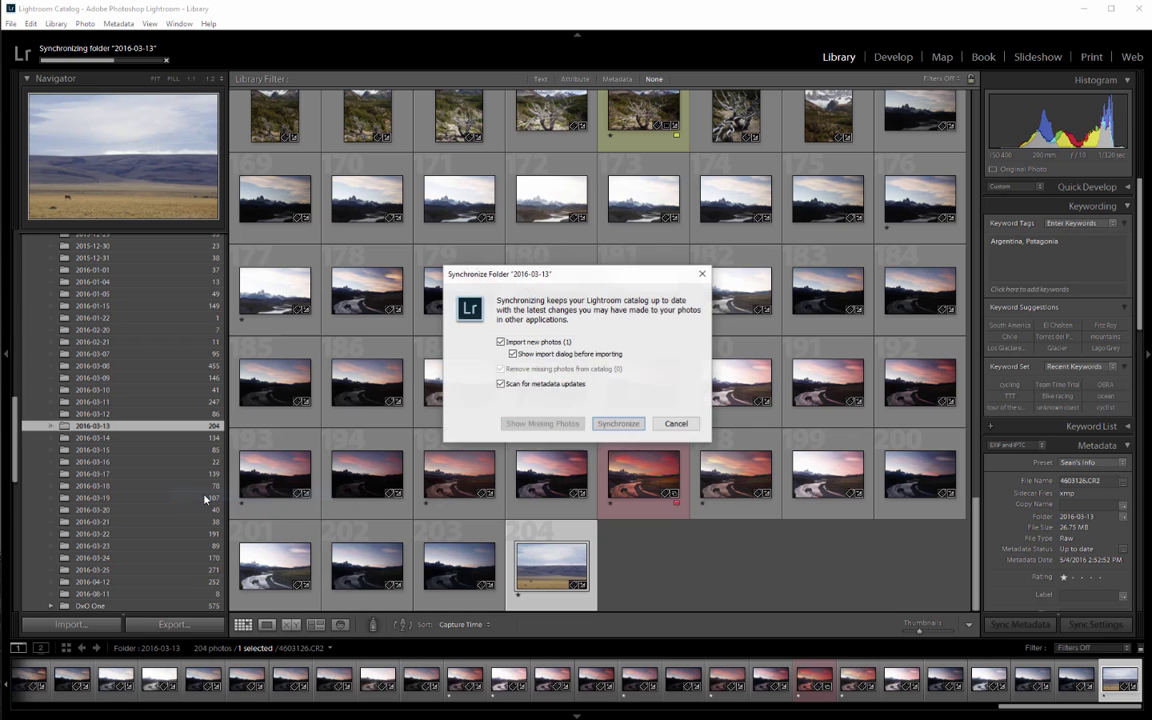
click(512, 354)
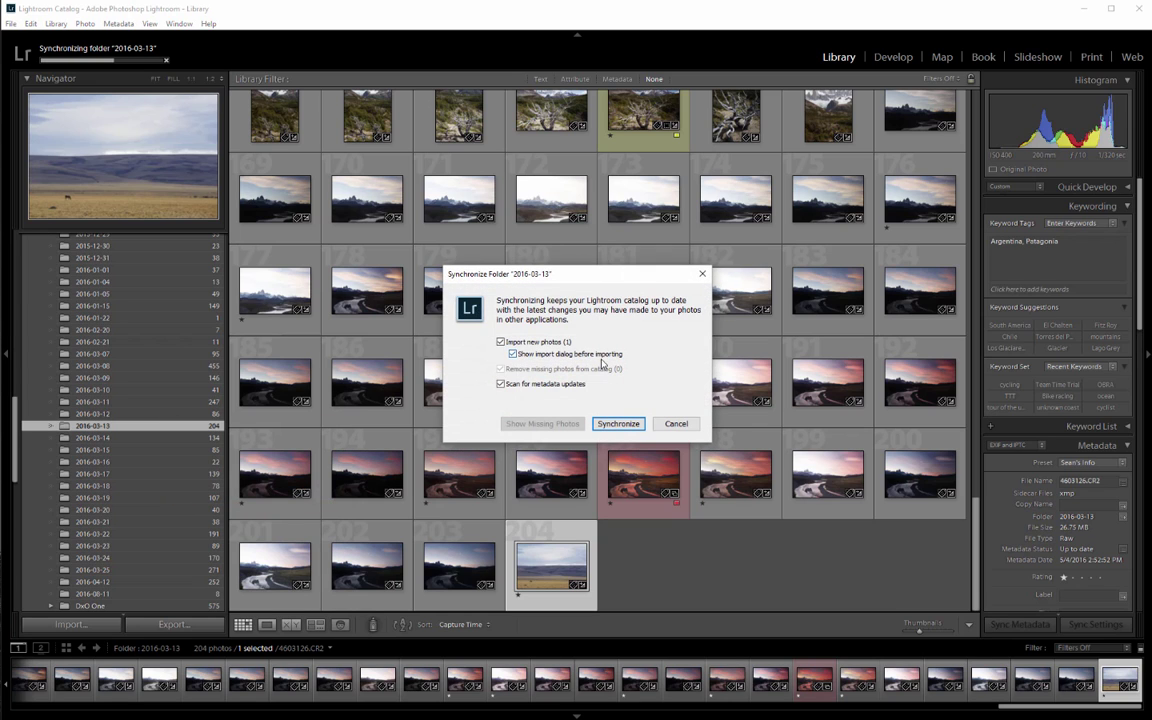
click(619, 424)
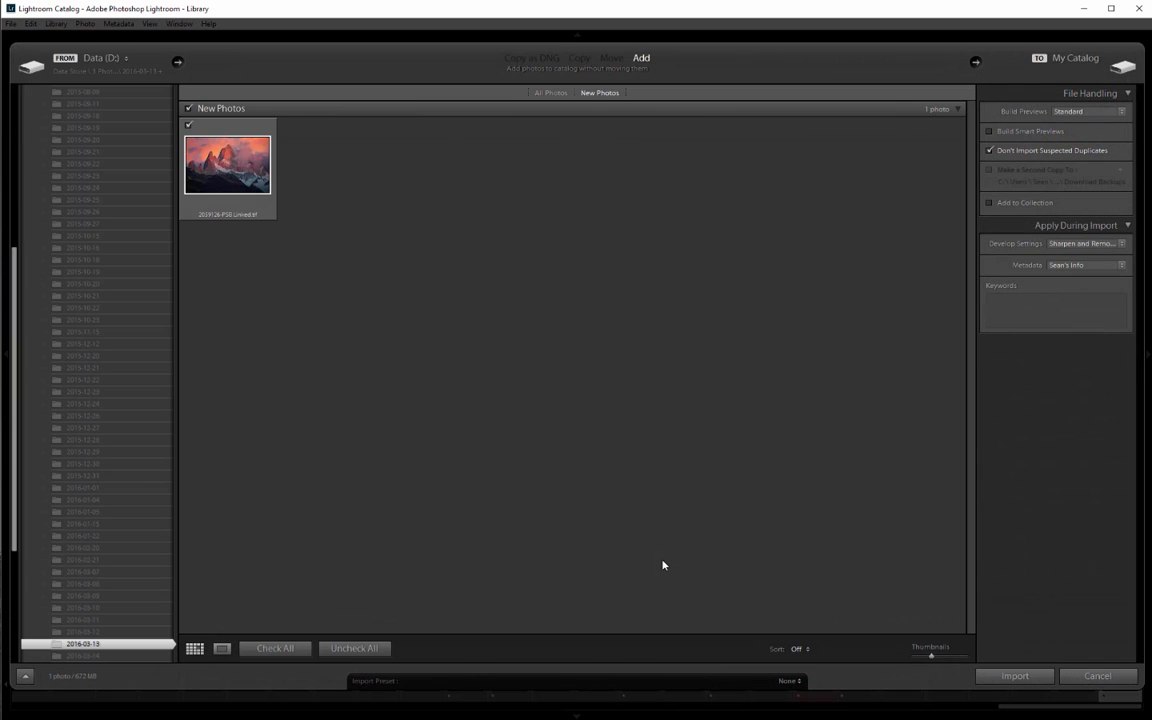
Step: Import the newly found 2059126-PSB Linked.tif into the Lightroom catalog
click(1015, 676)
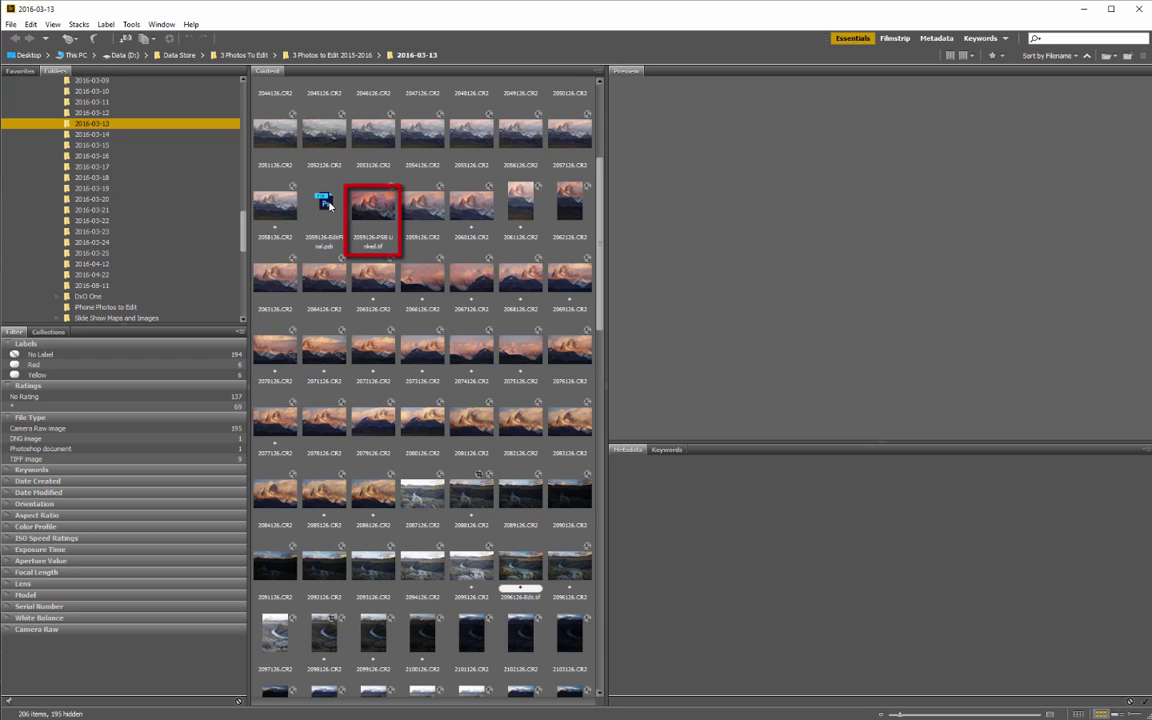
Step: Select the 2059126-PSB Linked.tif thumbnail in Bridge's 2016-03-13 folder
click(370, 211)
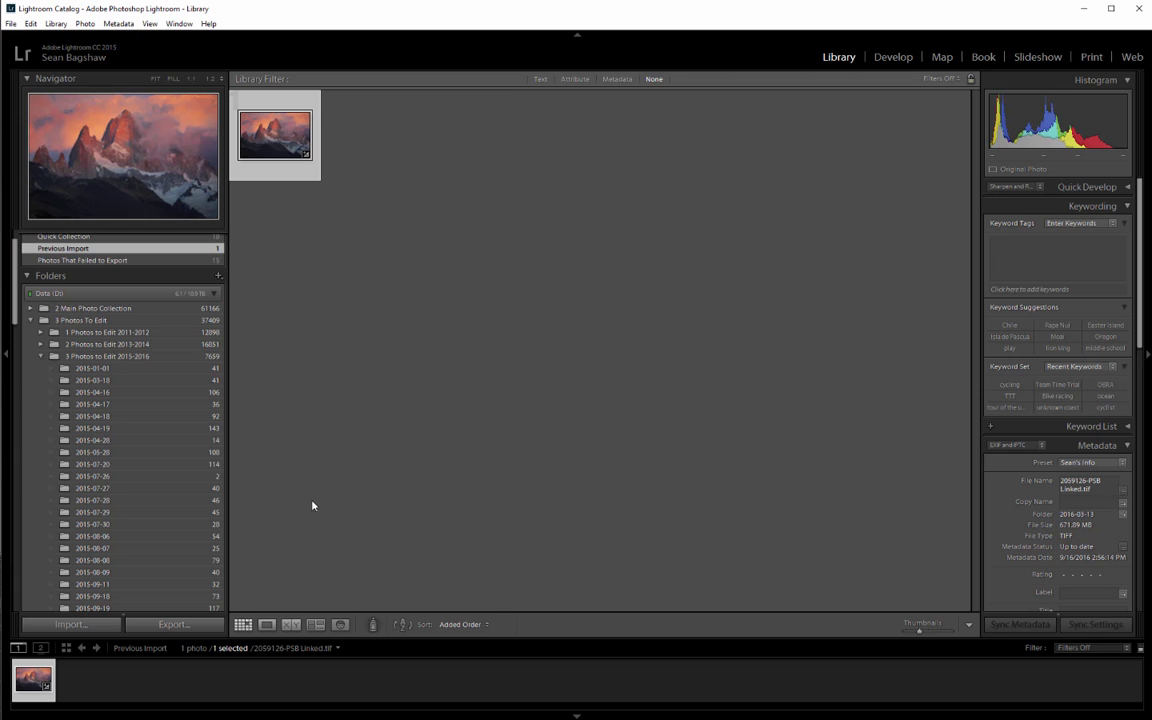
Step: Send 2059126-PSB Linked.tif to Photoshop CC 2015.5 as Edit Original, overwriting settings
right_click(277, 128)
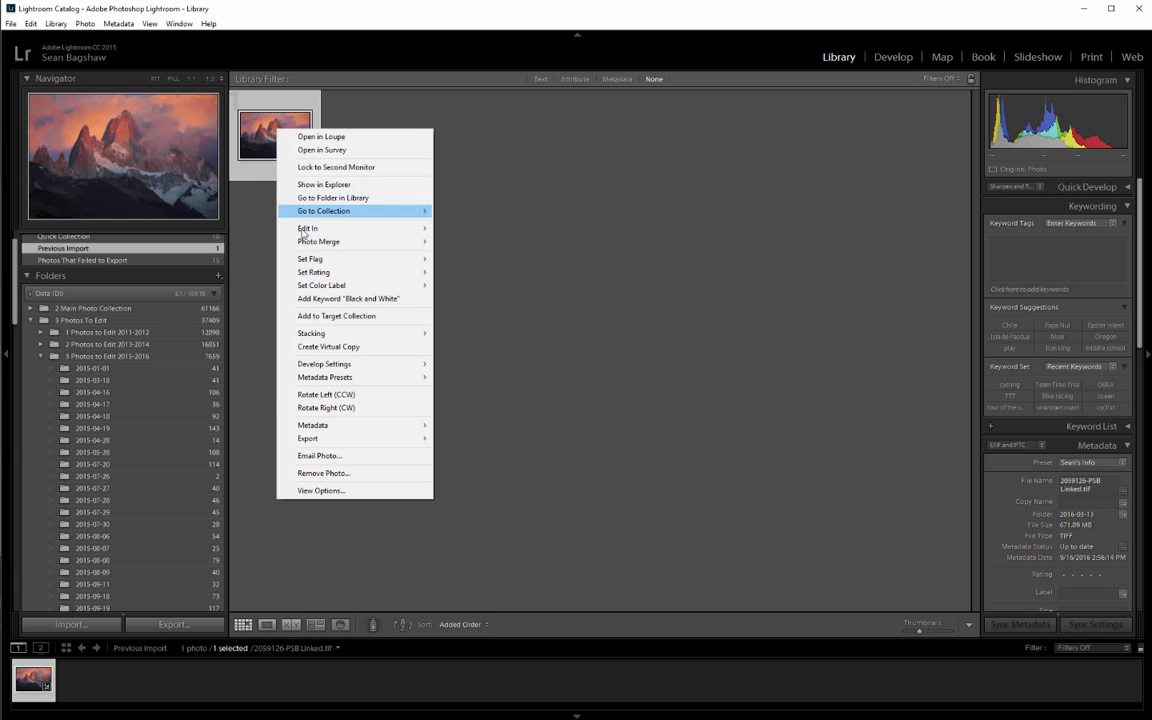
mouse_move(303, 229)
click(243, 229)
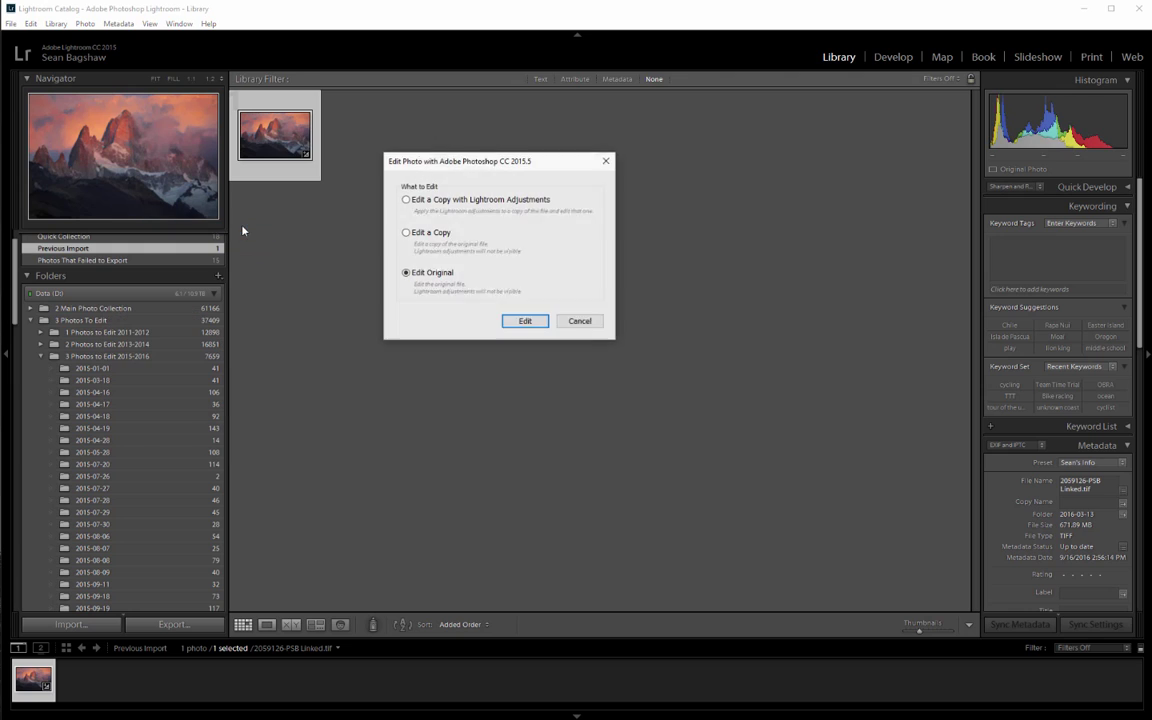
click(525, 321)
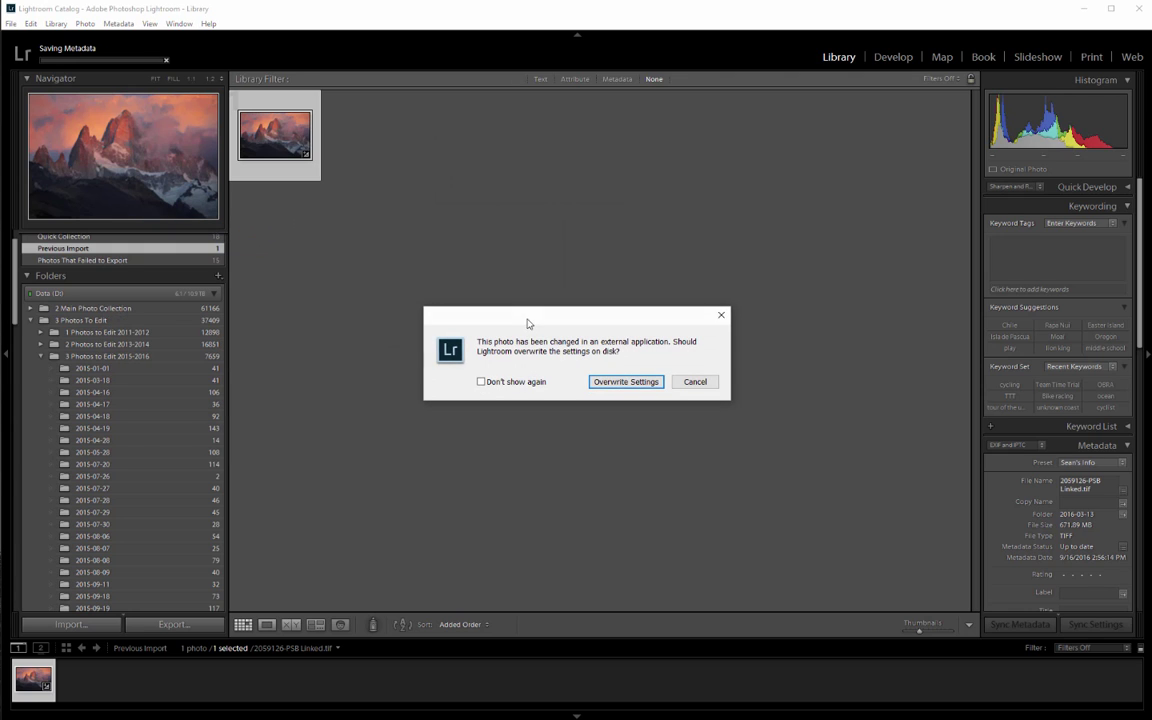
click(626, 382)
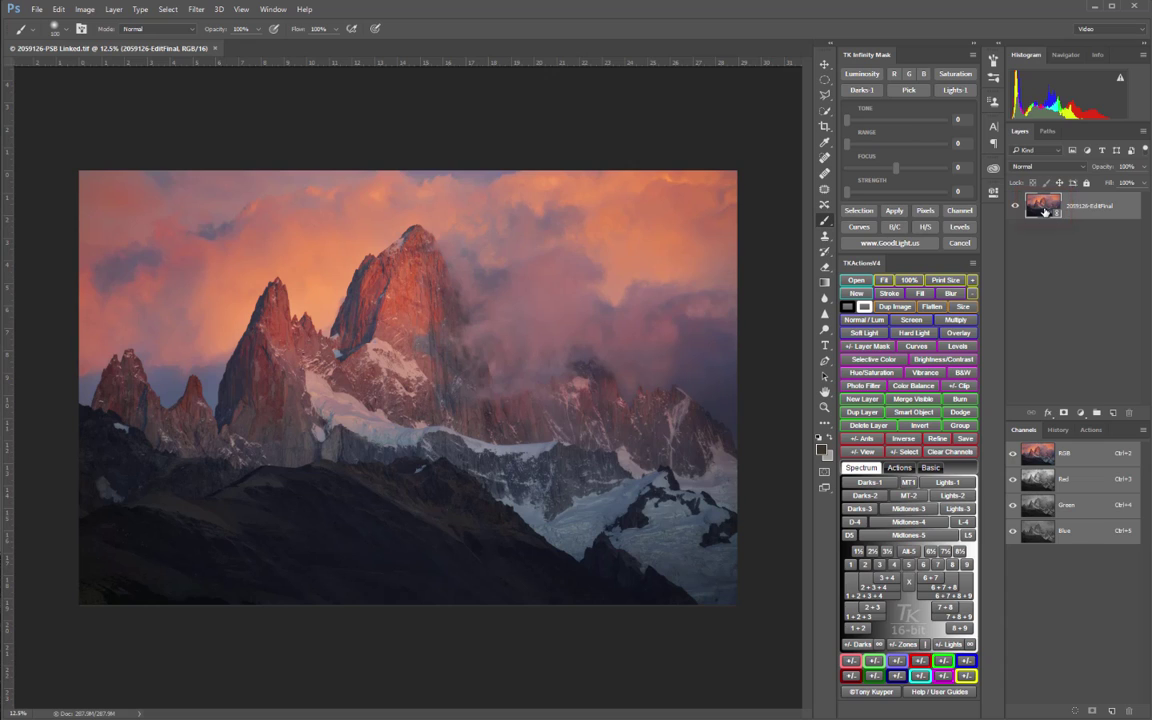
Step: Open the linked 2059126-EditFinal smart object from its Layers panel thumbnail
double_click(1044, 208)
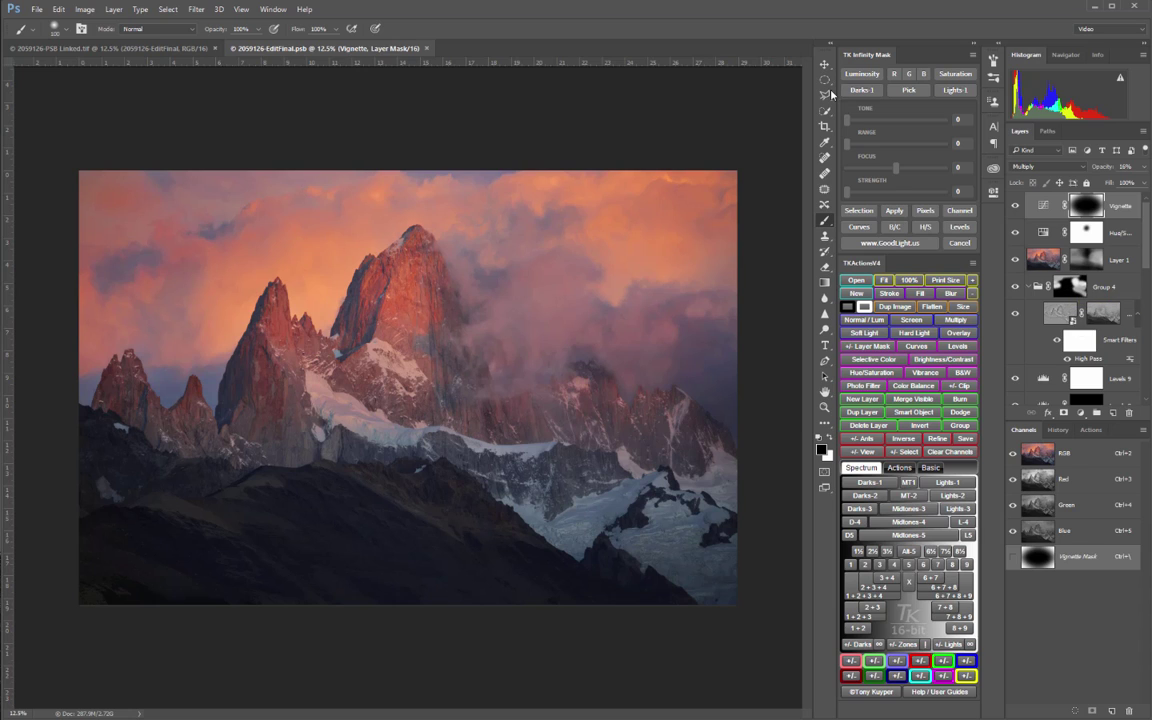
Step: Marquee an ellipse over the peaks and add a Levels layer masked to it in Multiply mode
key(m)
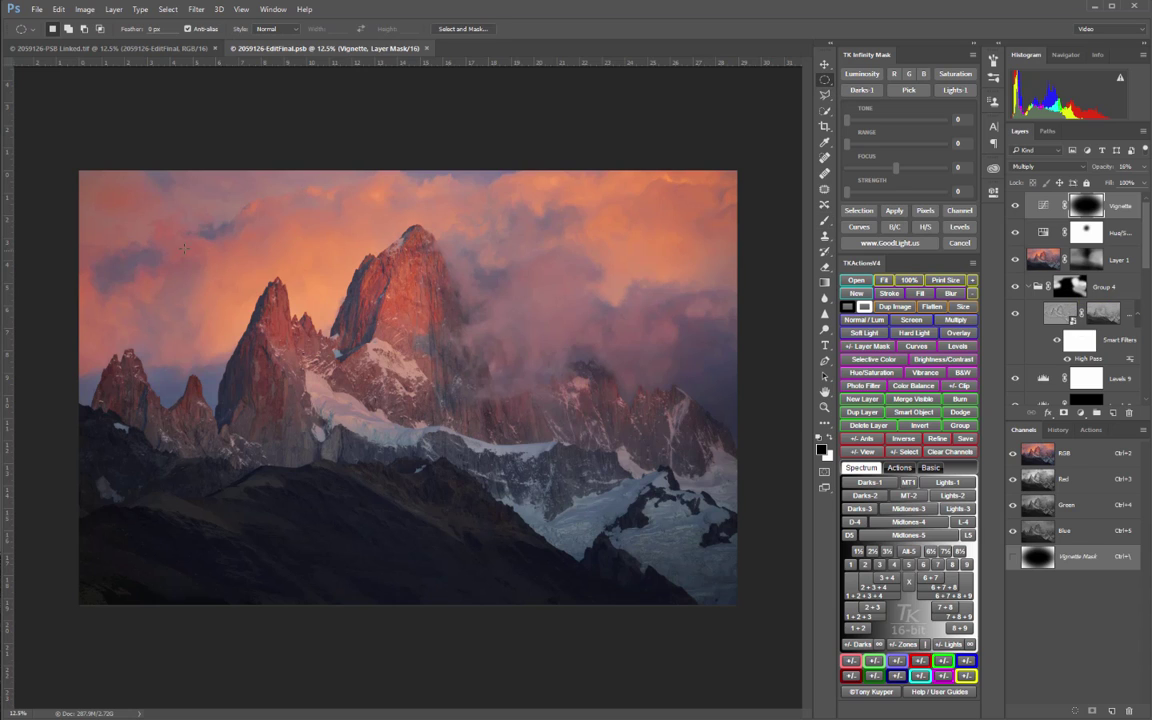
drag(183, 248, 645, 452)
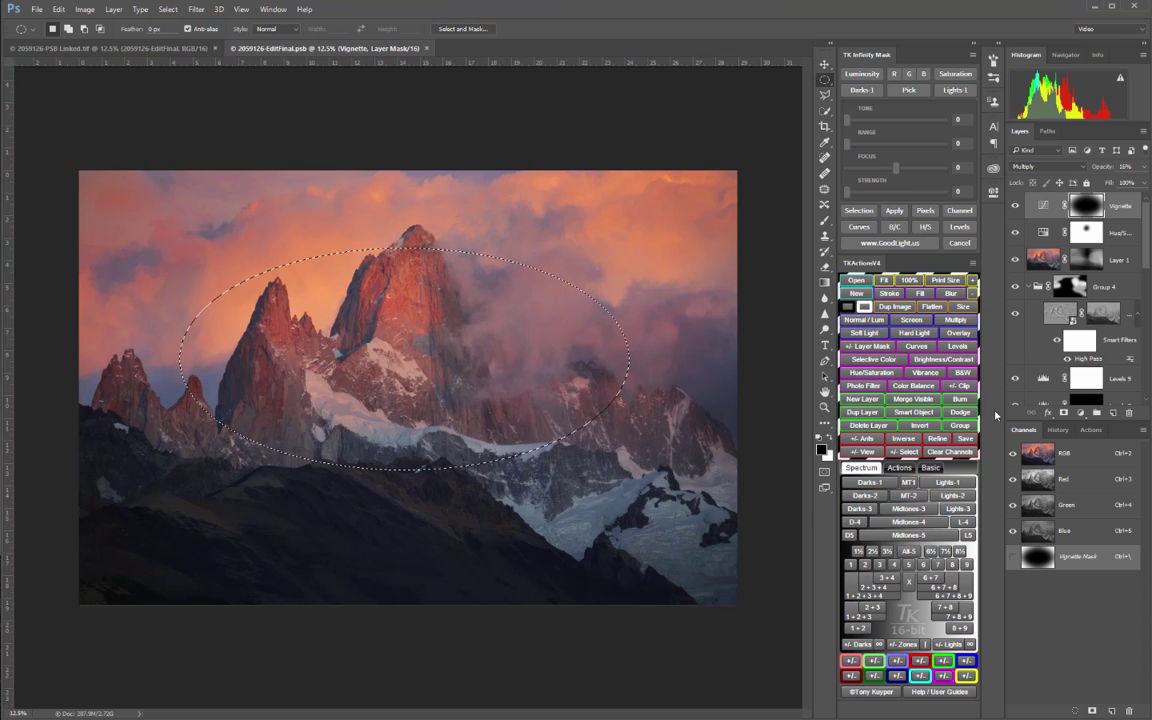
click(965, 348)
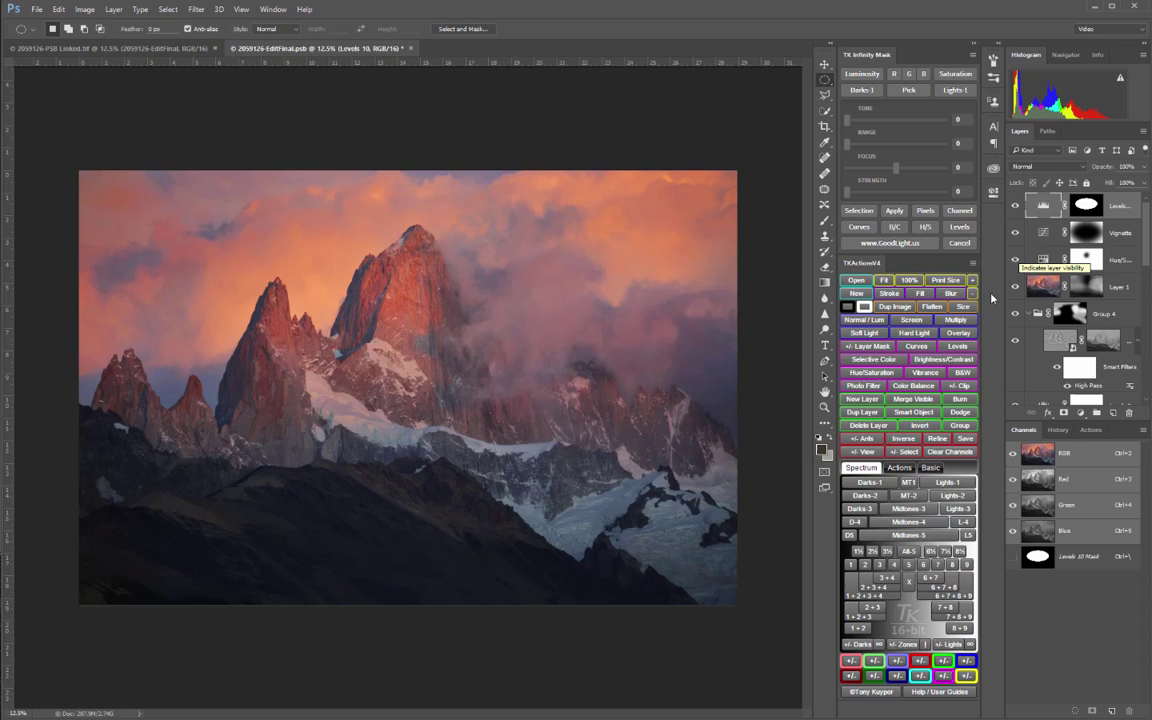
click(958, 320)
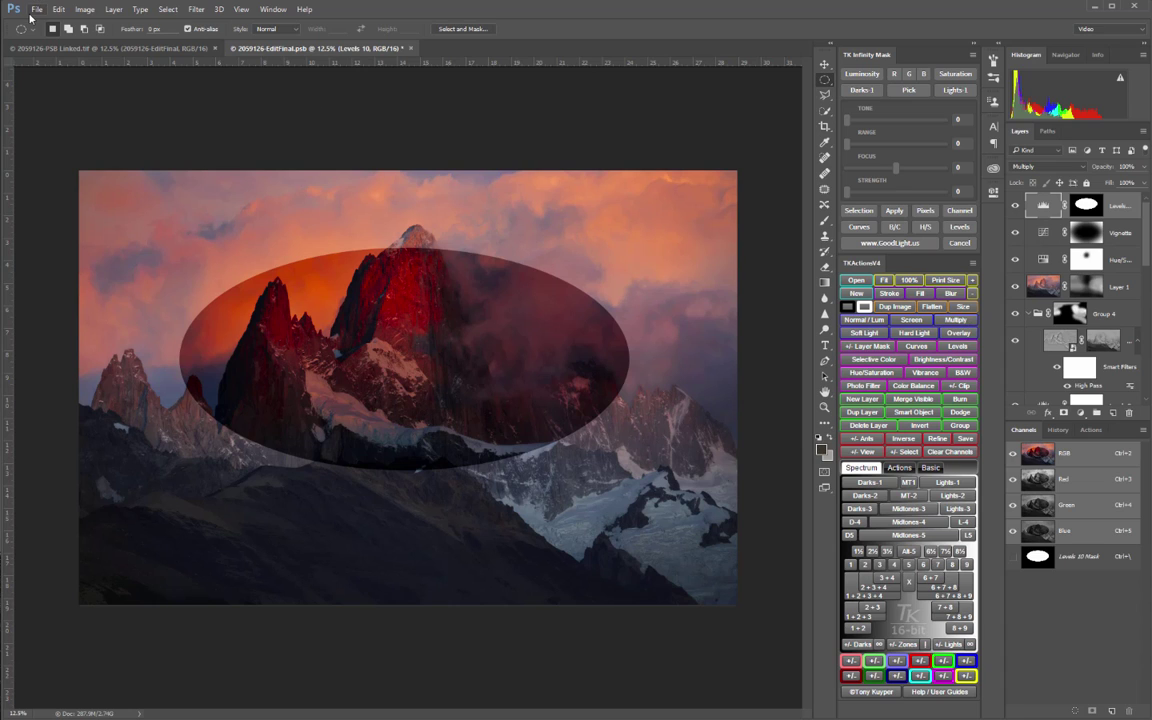
Step: Save 2059126-EditFinal.psb so the linked TIFF's smart object updates
click(36, 9)
click(54, 130)
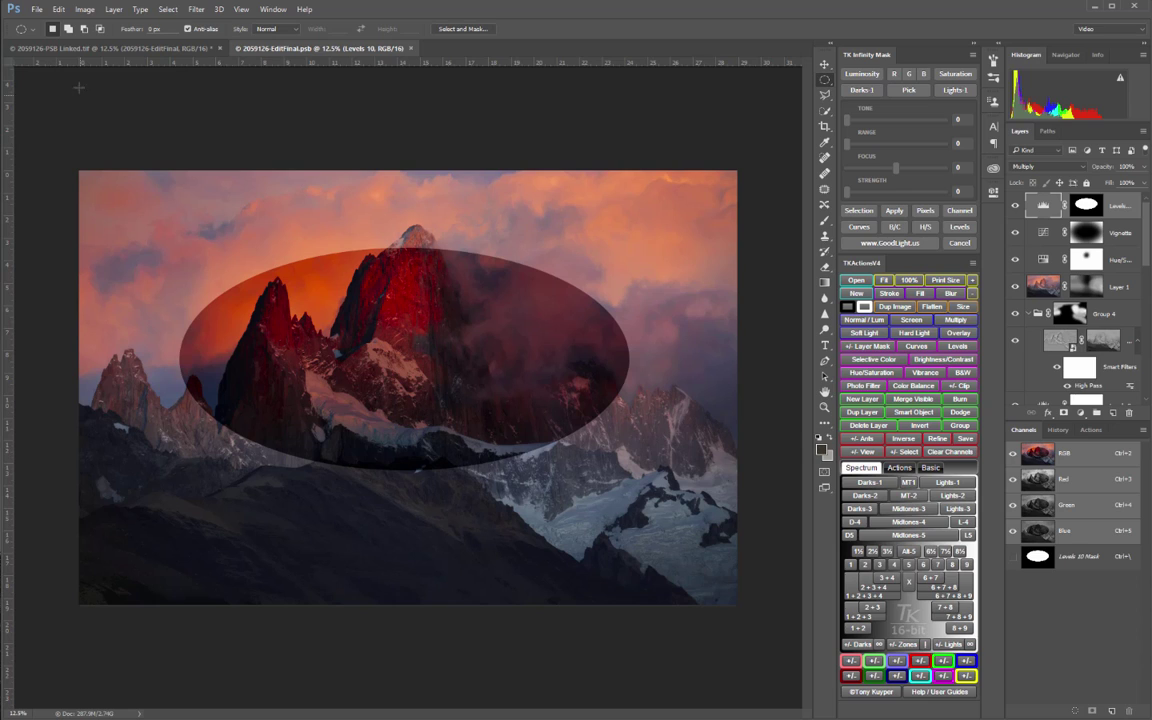
Step: Save 2059126-PSB Linked.tif with the darkened ellipse from the updated PSB
click(75, 52)
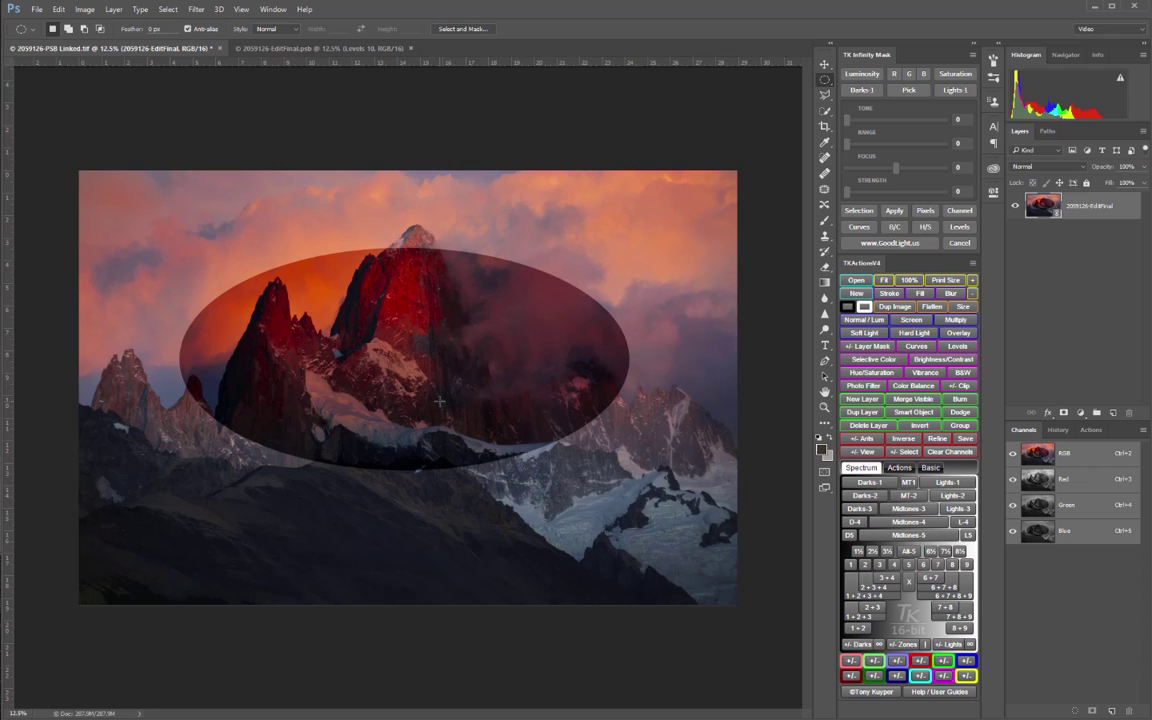
click(35, 10)
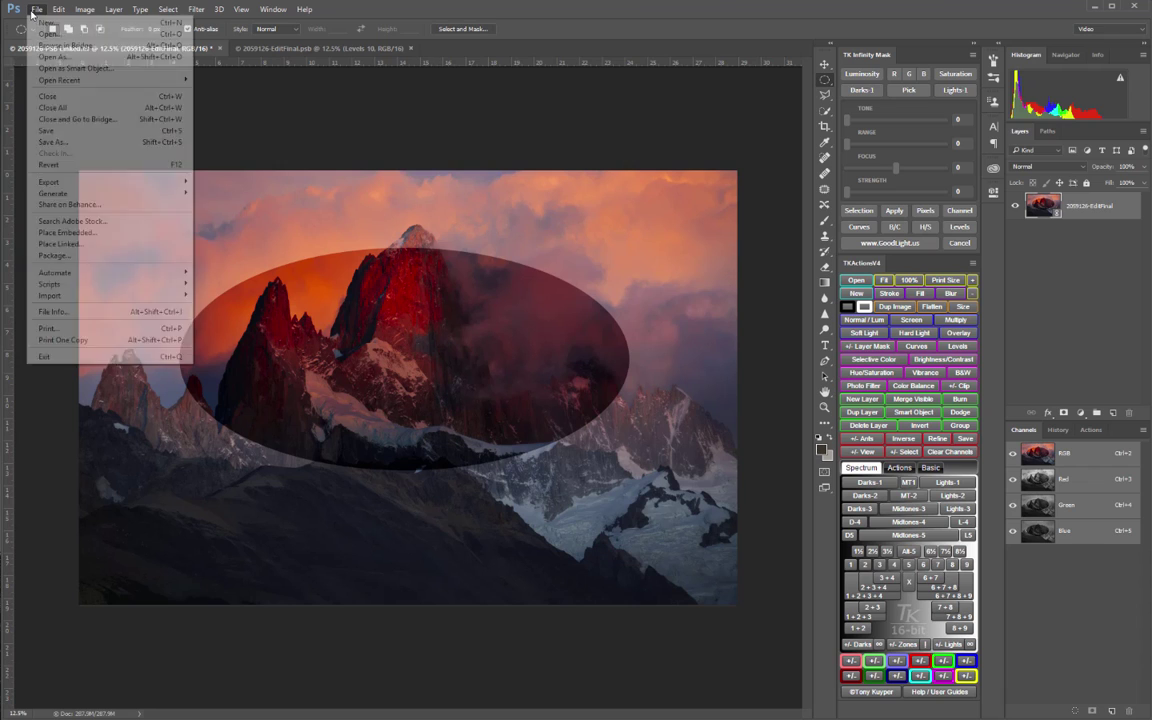
click(46, 130)
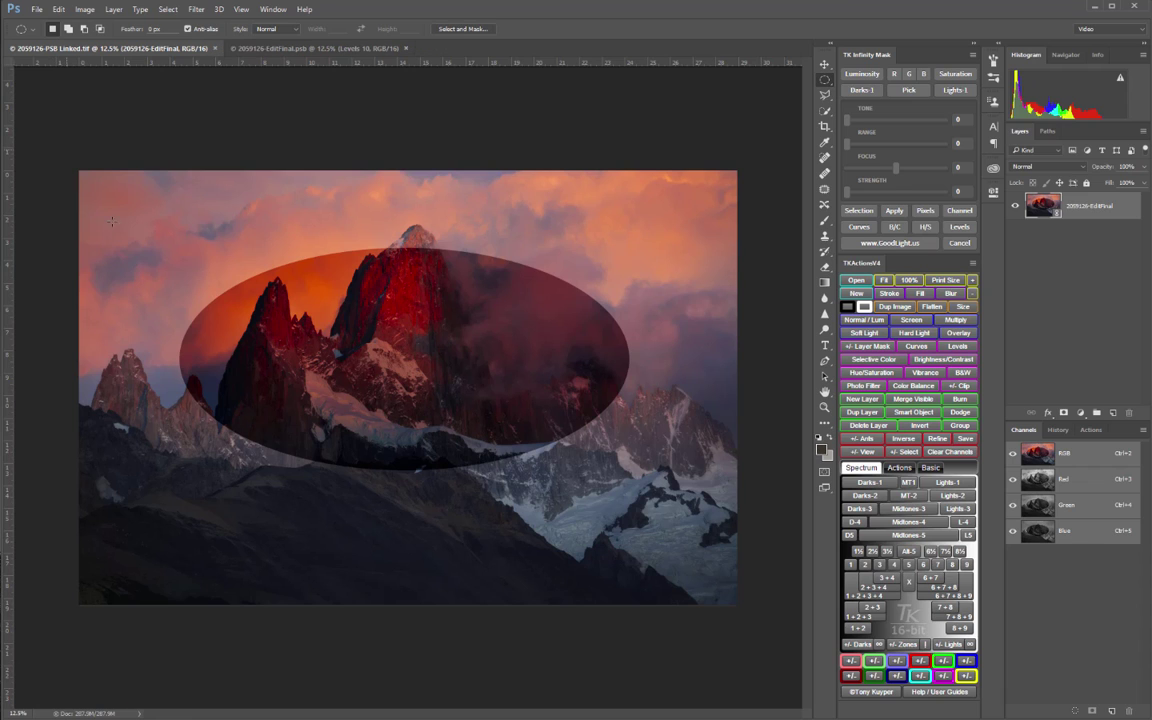
Step: In Lightroom, open 2059126-PSB Linked.tif in Loupe view to check the darkened oval
key(alt+Tab)
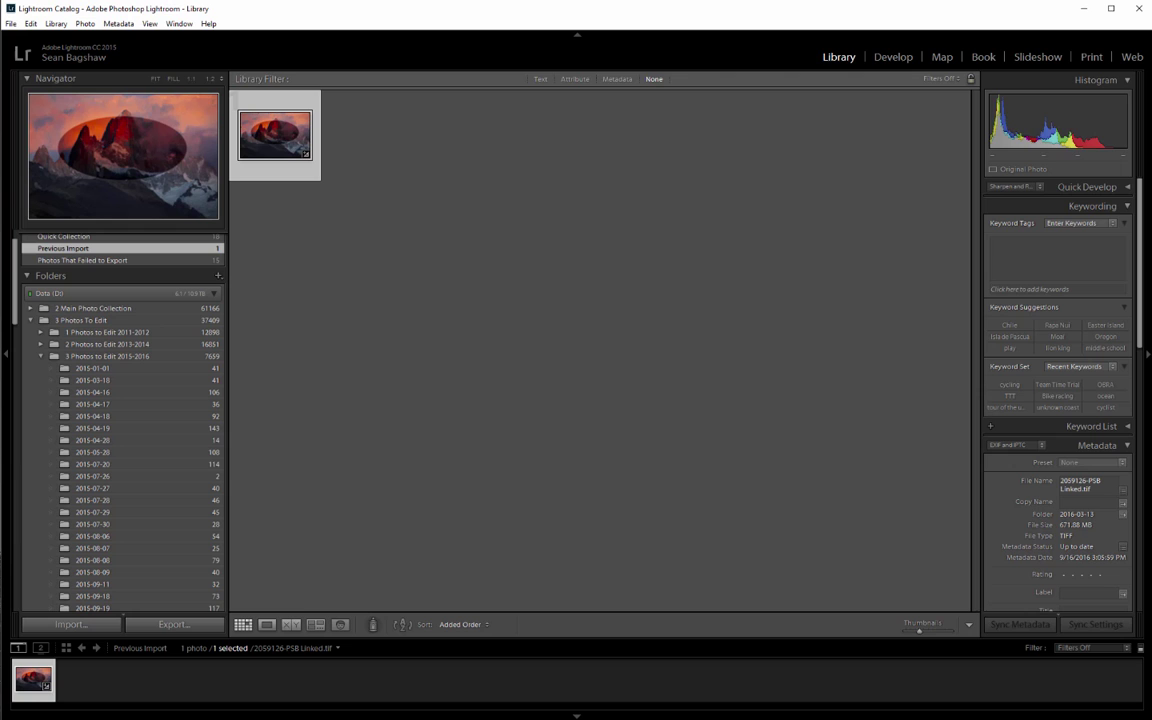
double_click(281, 151)
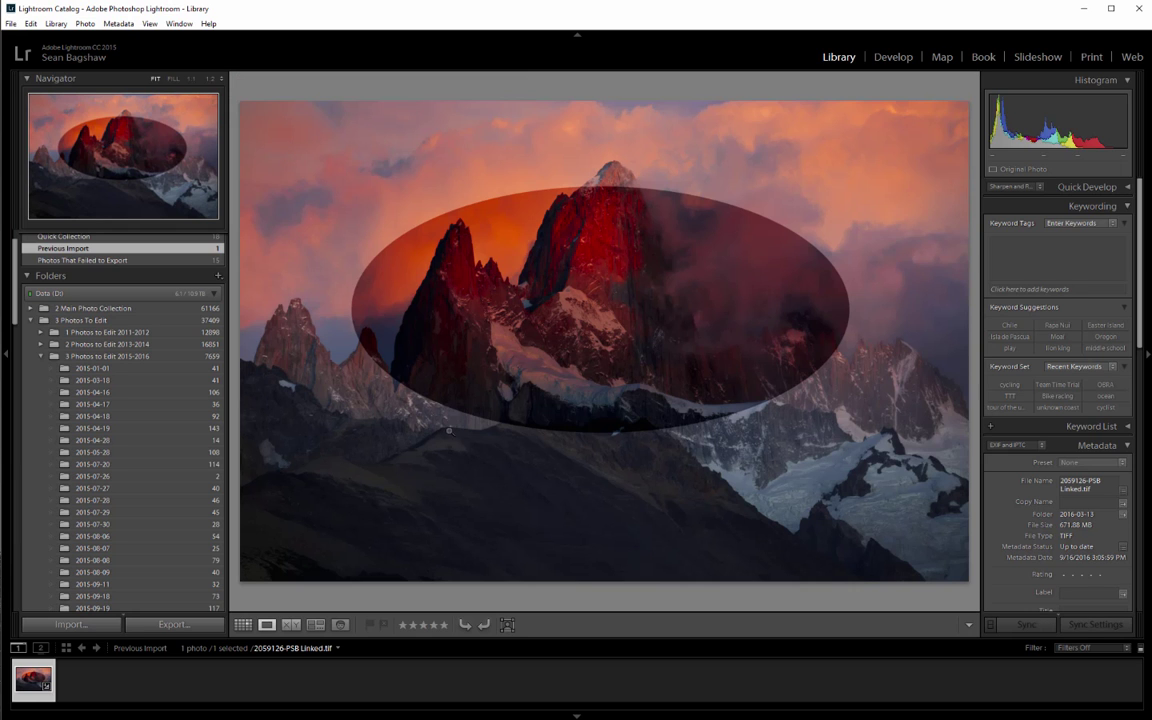